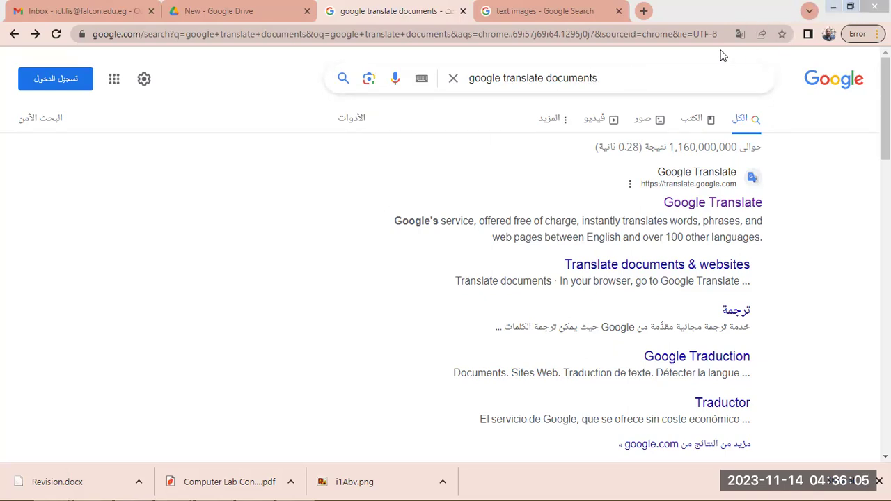
Step: Open the Google Translate site from the search results for google translate documents
click(543, 78)
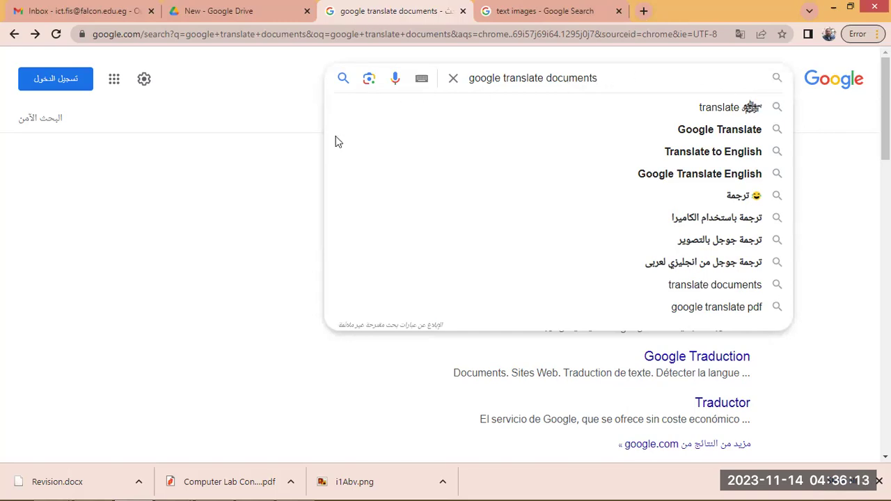
click(257, 185)
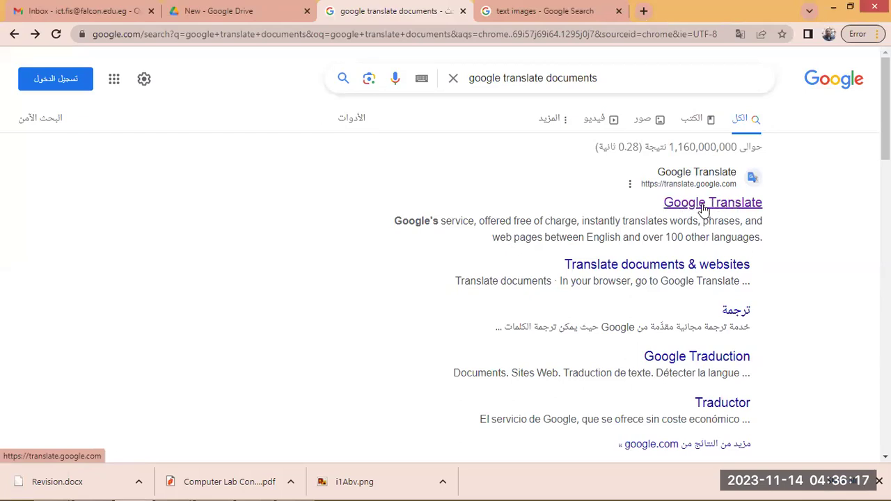
click(729, 203)
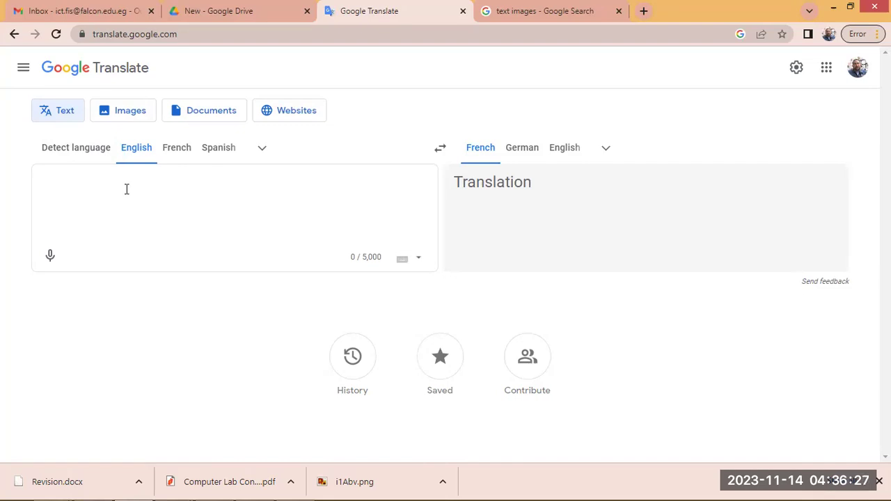
Step: Enter the word "organization" as the English source text to translate
text(organ)
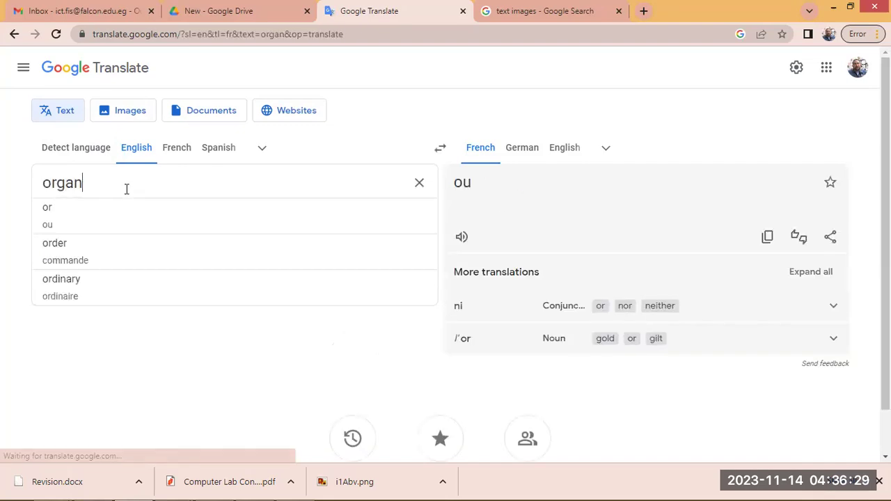
text(izatio)
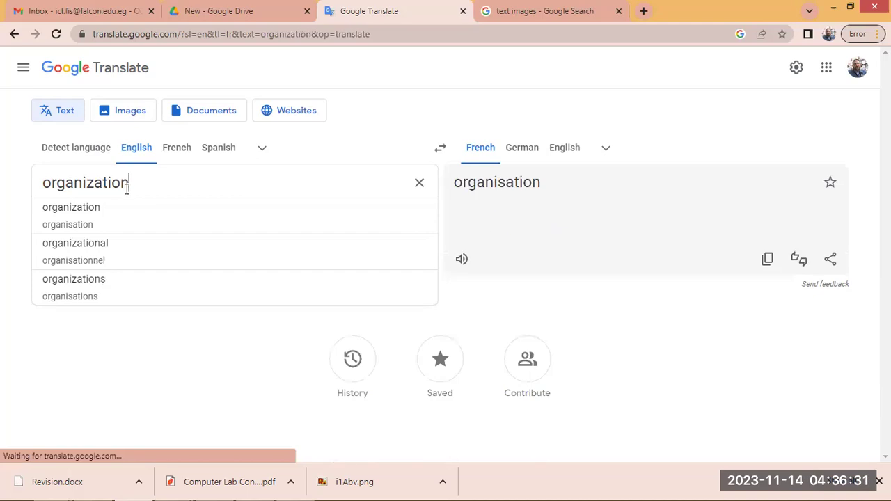
text(n)
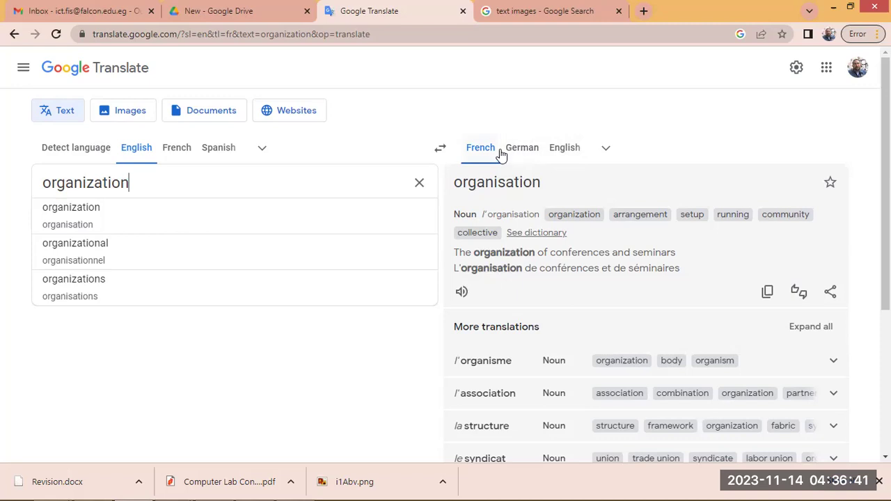
Step: Try German and English as the target language for the word, and settle on Arabic
click(532, 153)
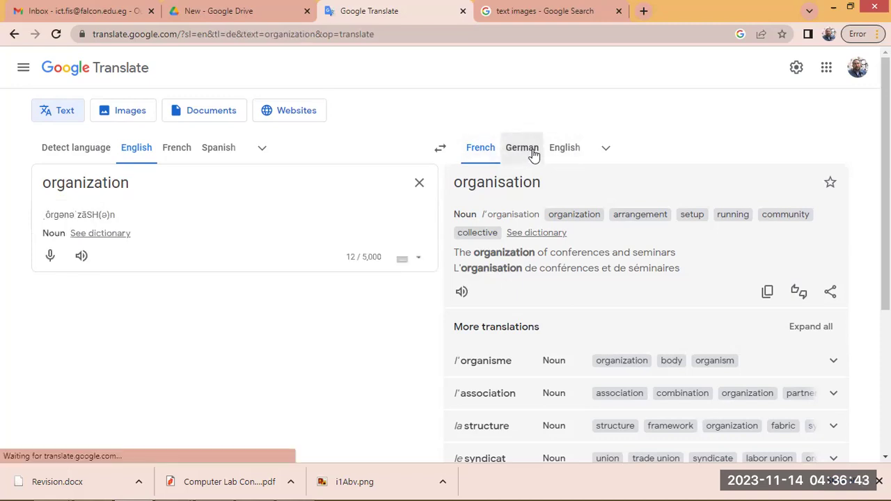
click(571, 148)
click(606, 149)
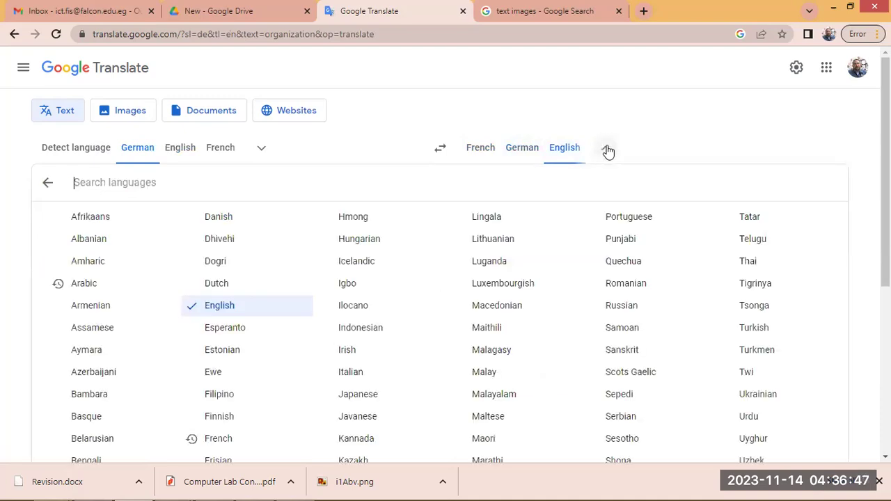
click(607, 153)
click(606, 153)
click(84, 284)
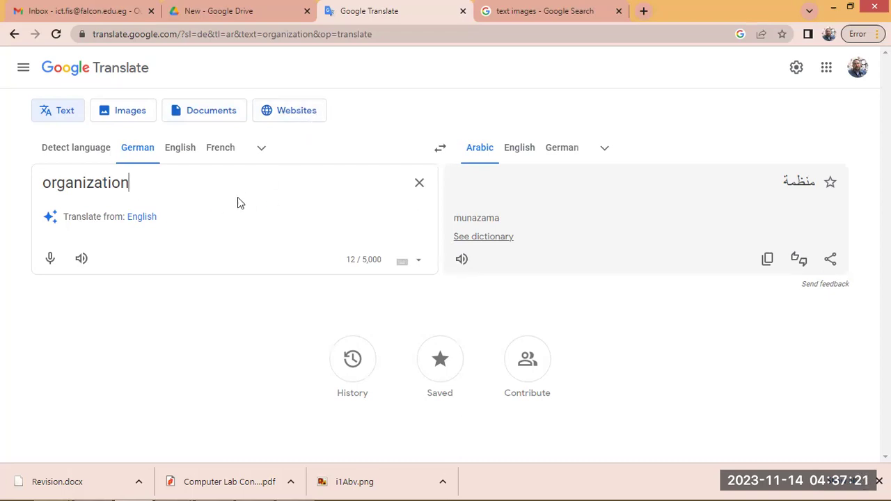
Step: Switch to website translation, and open yallakora.com in a new browser tab by searching for "yallakora"
click(304, 112)
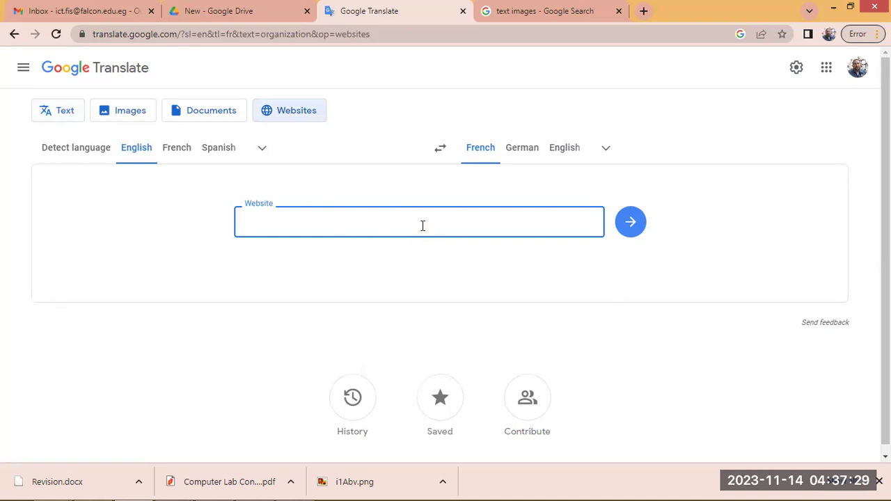
click(643, 11)
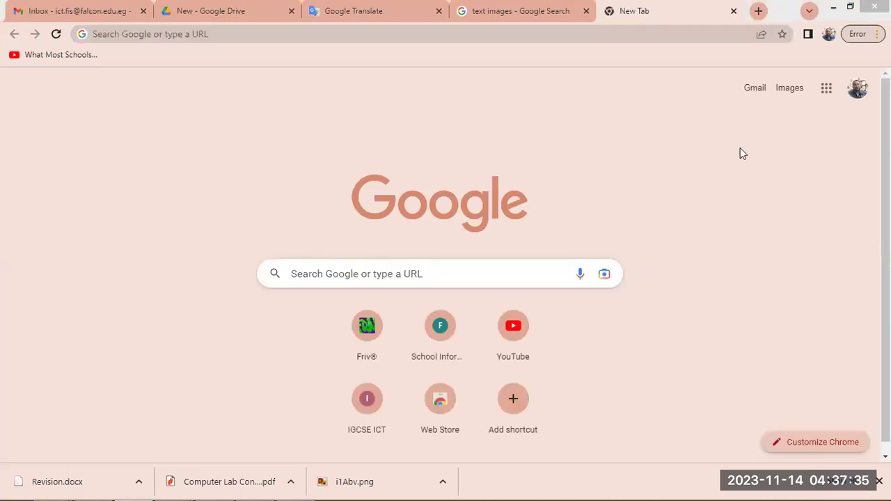
click(284, 30)
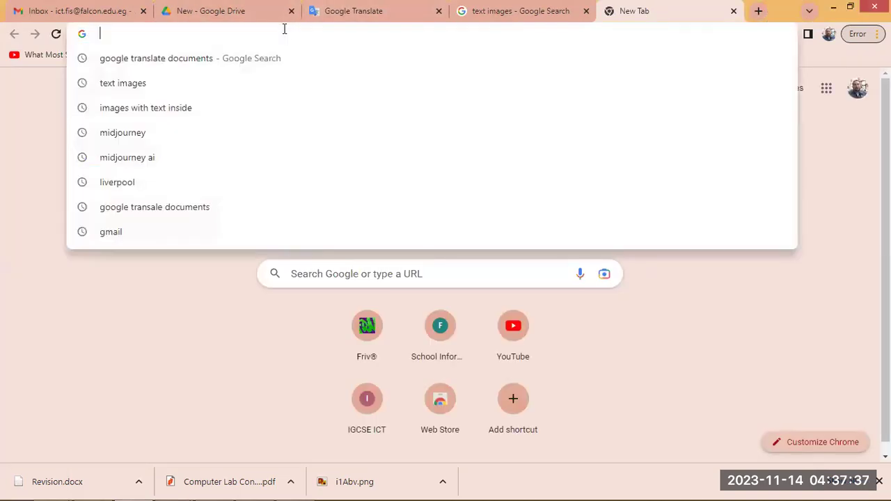
text(ya)
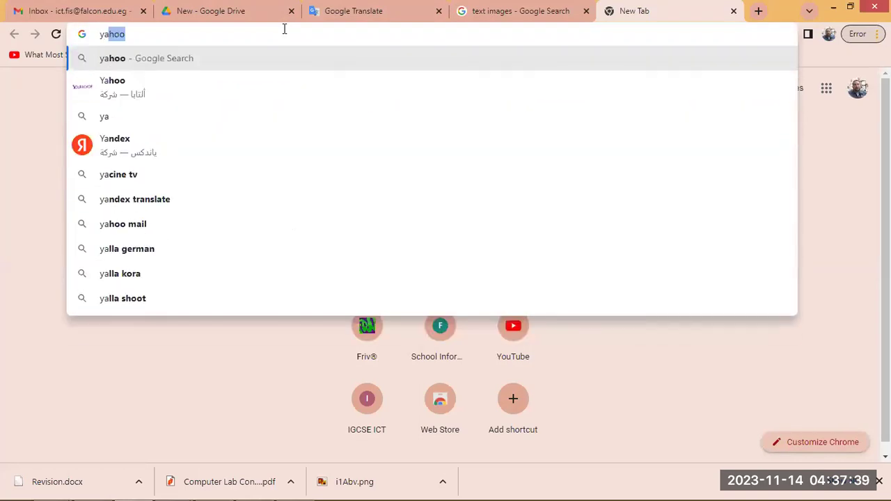
text(lla)
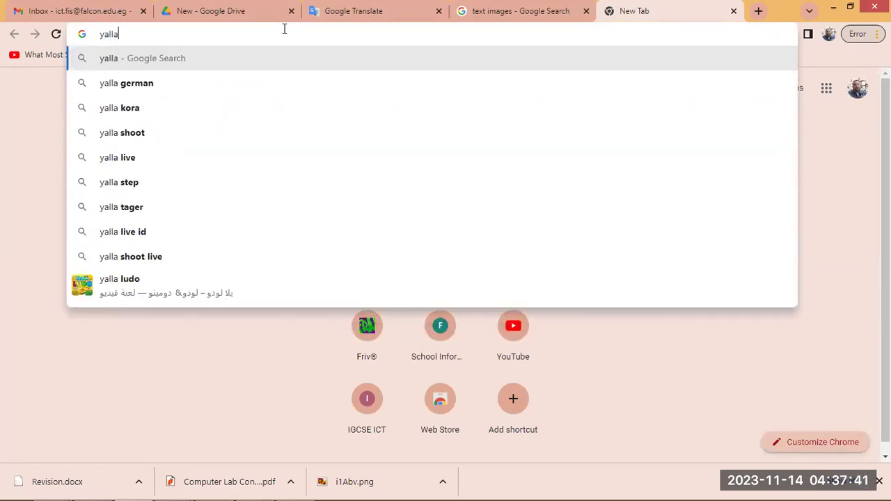
text(kora)
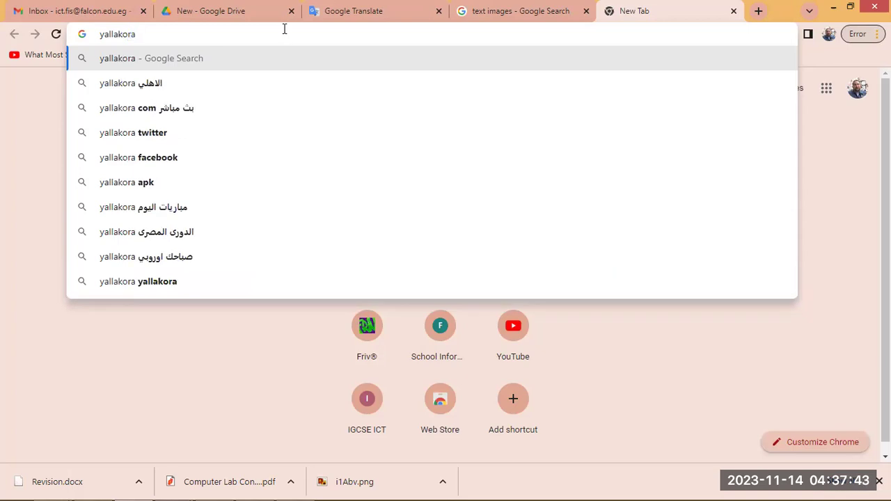
key(Return)
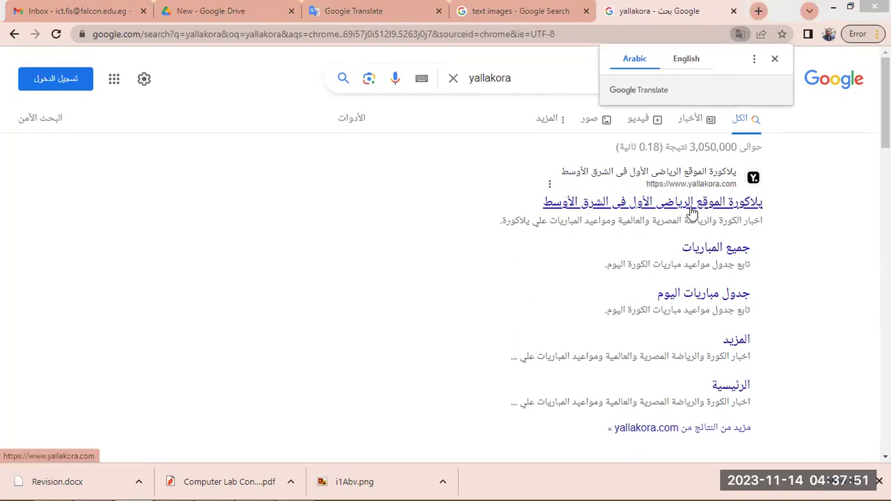
click(614, 211)
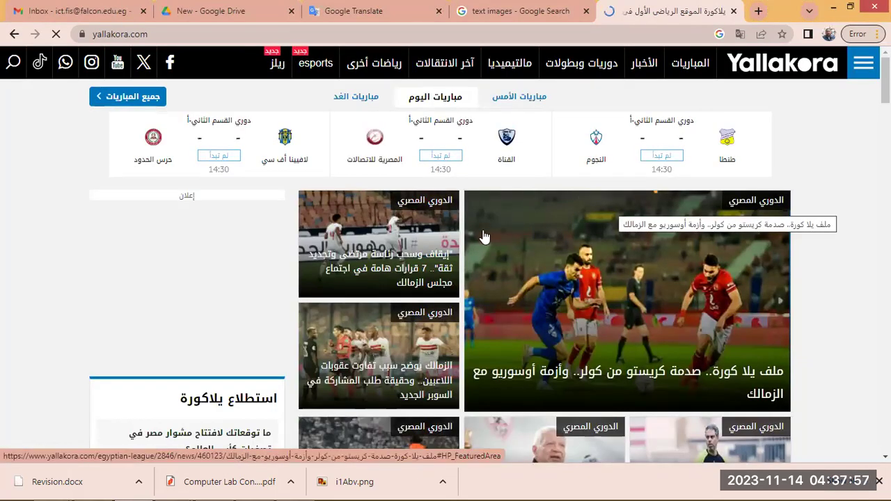
Step: Close the advertisement covering the Yallakora page and copy the site's full web address
double_click(189, 34)
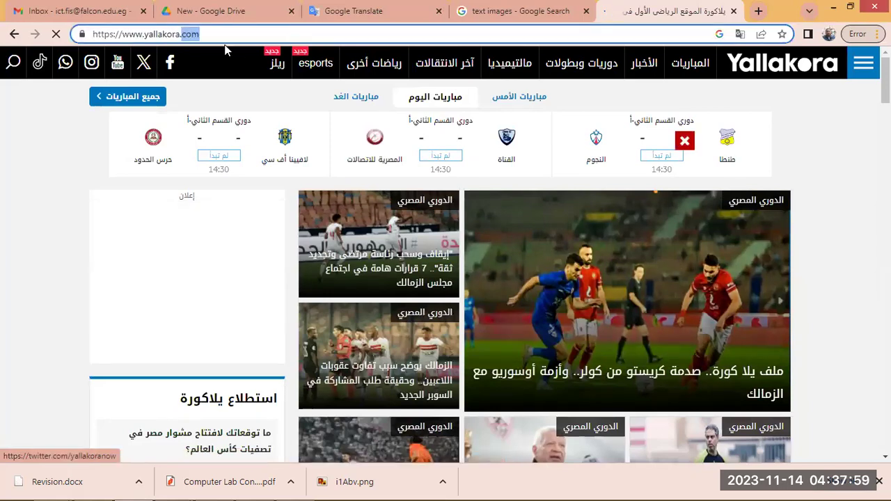
drag(221, 34, 75, 41)
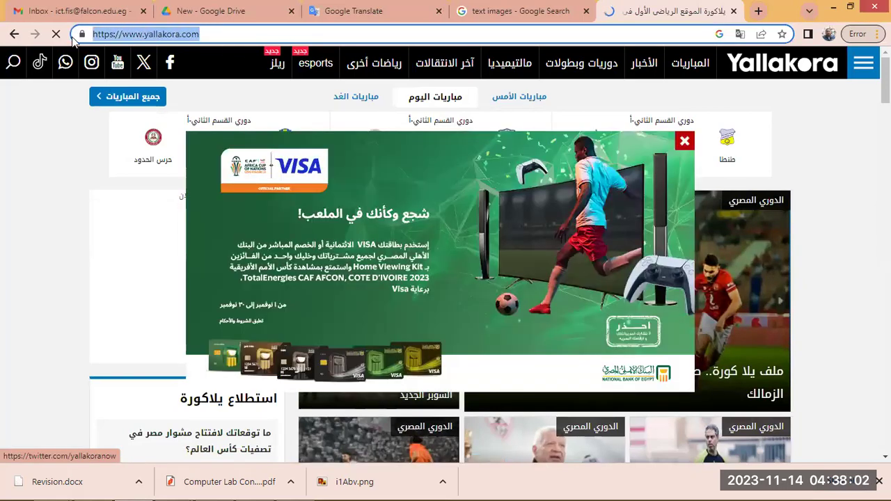
click(684, 141)
double_click(174, 35)
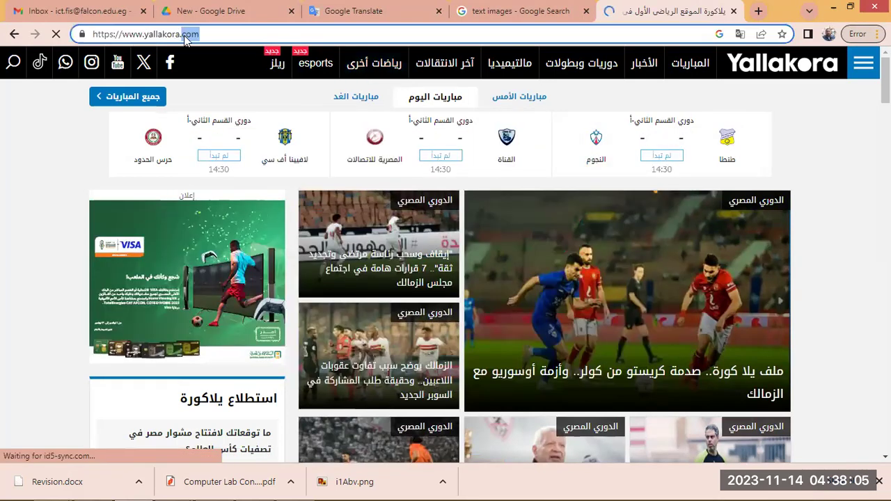
drag(202, 35, 91, 34)
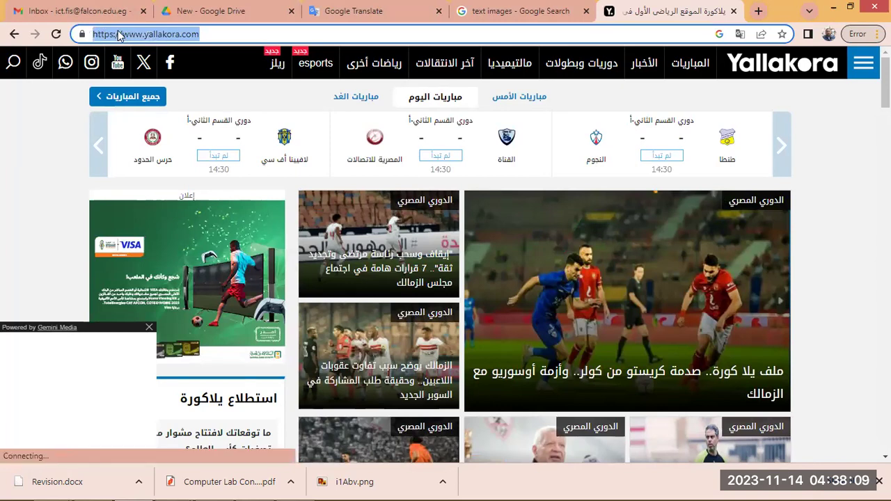
right_click(118, 35)
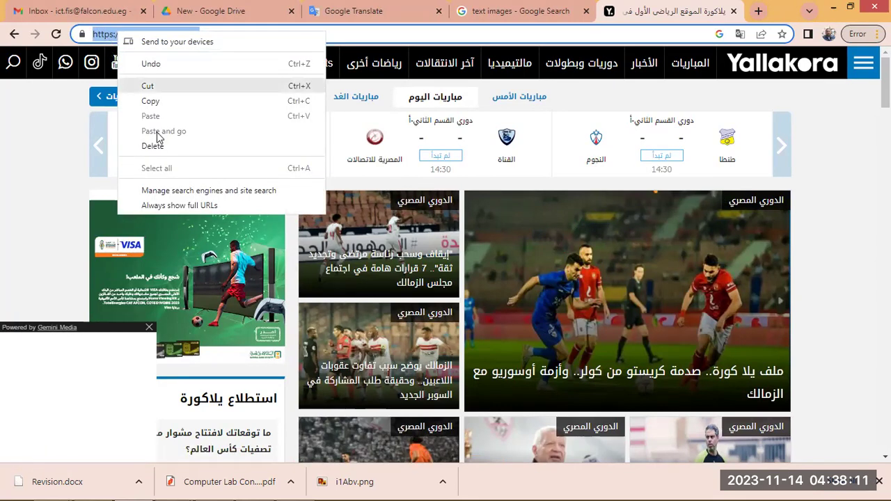
click(166, 101)
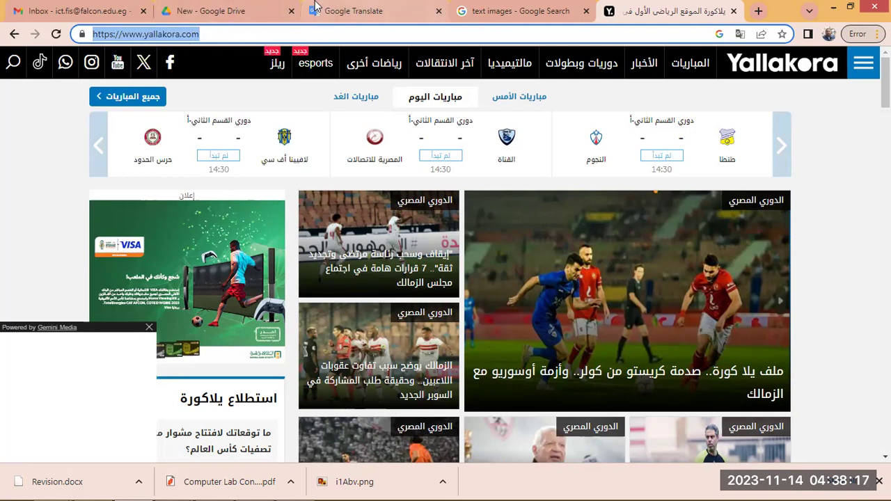
click(341, 15)
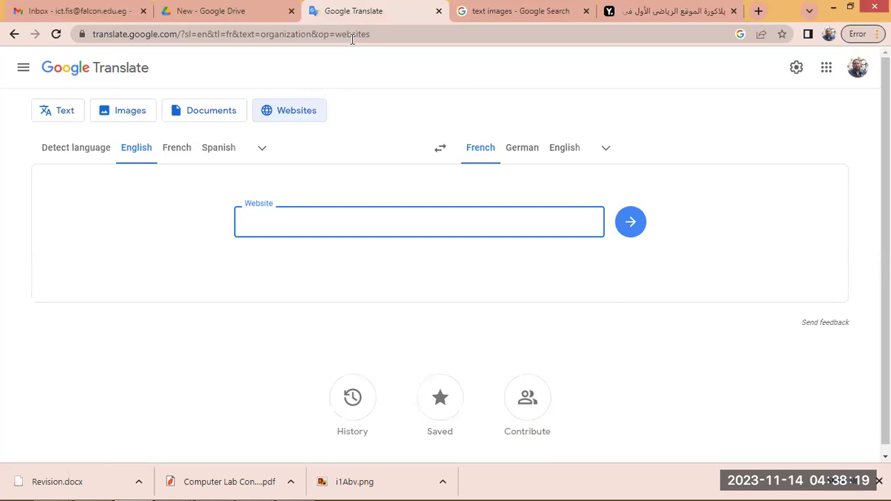
click(309, 118)
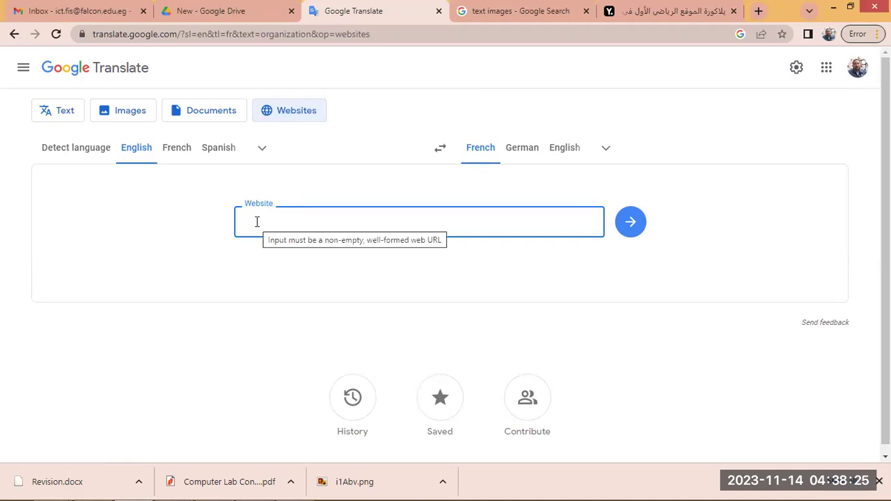
right_click(257, 224)
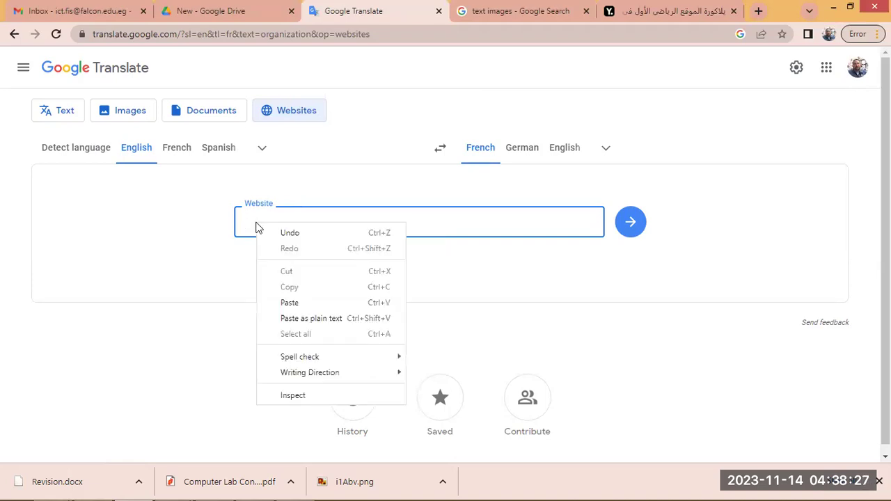
click(325, 303)
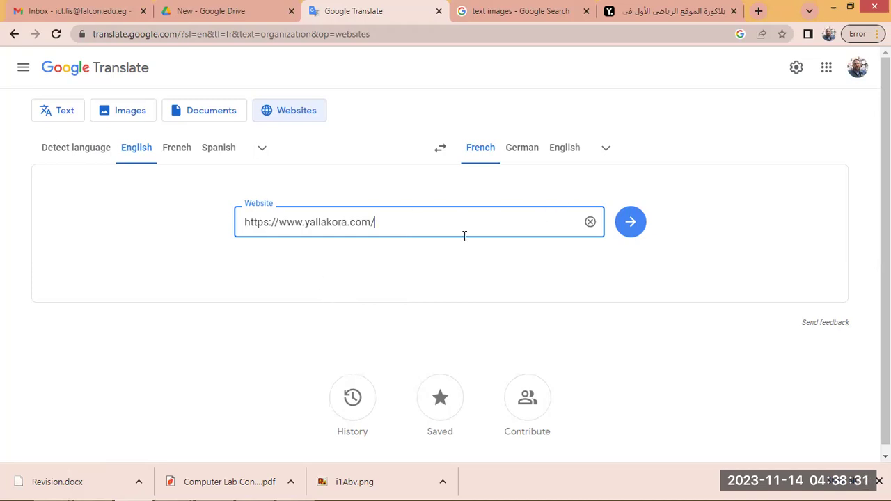
click(634, 223)
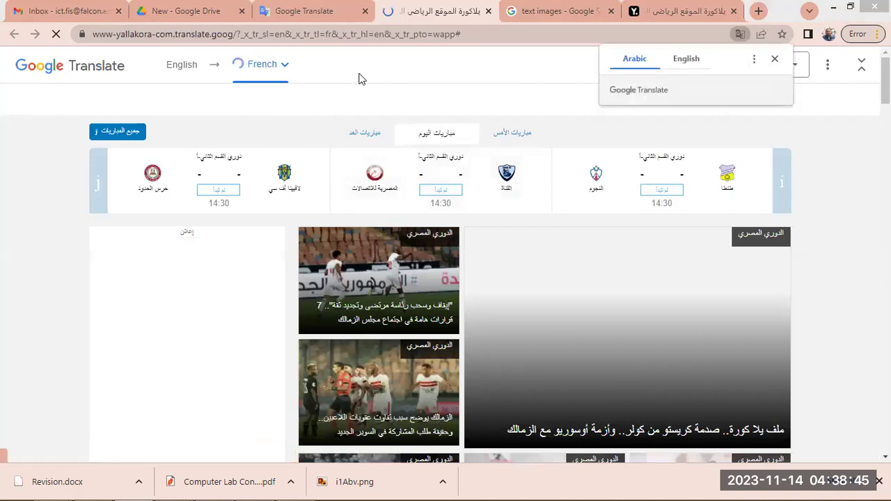
Step: Dismiss the browser's own translation prompt and choose Translation as the page's display version
click(775, 59)
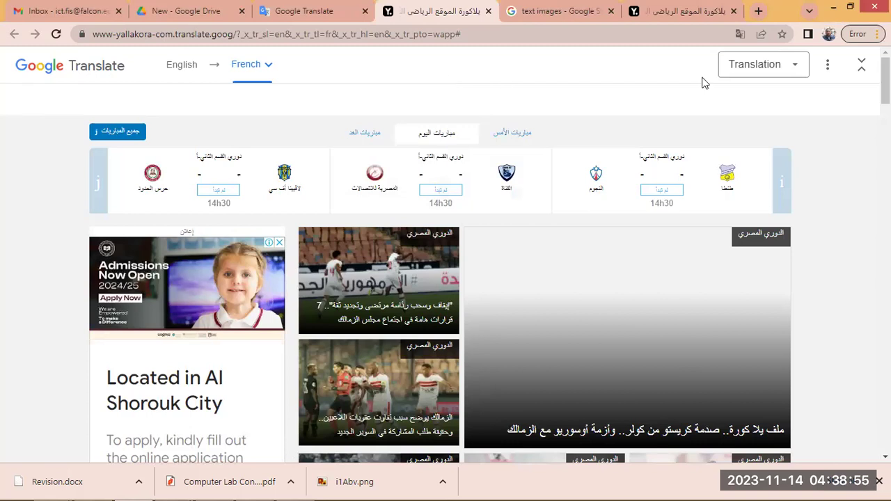
click(792, 62)
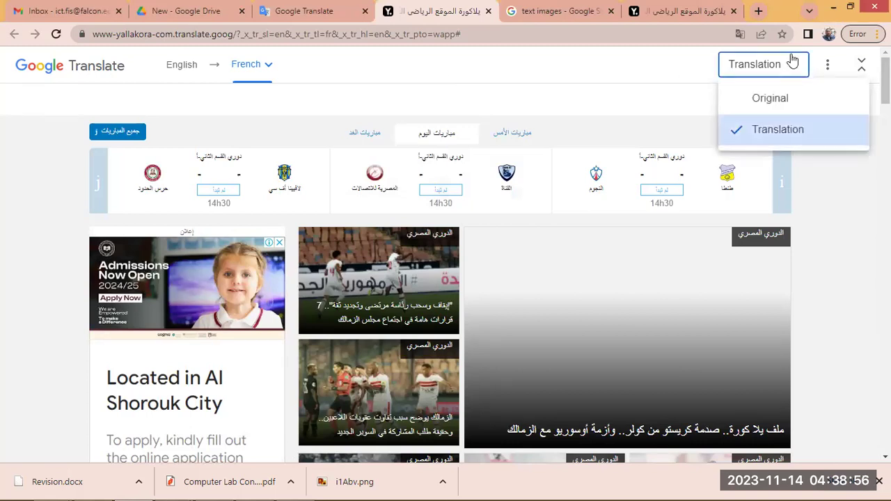
click(791, 137)
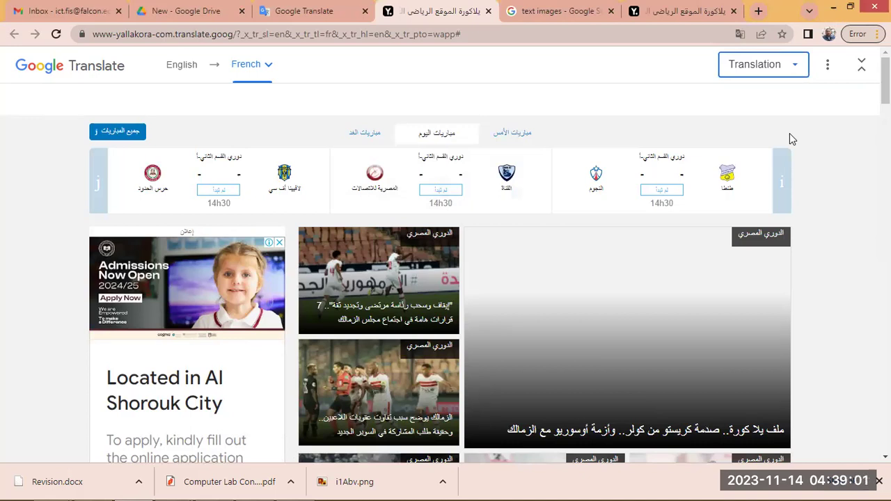
Step: Set the website translation's source language to Arabic and its target language to English
click(184, 72)
click(204, 68)
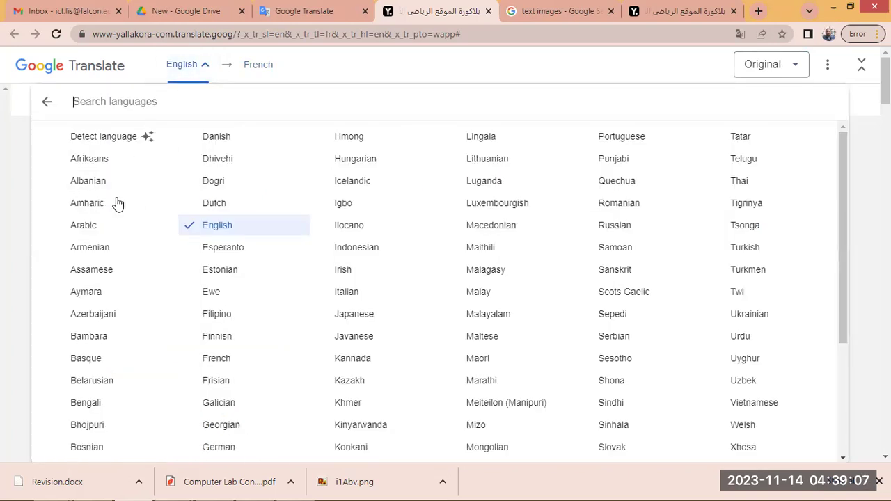
click(95, 222)
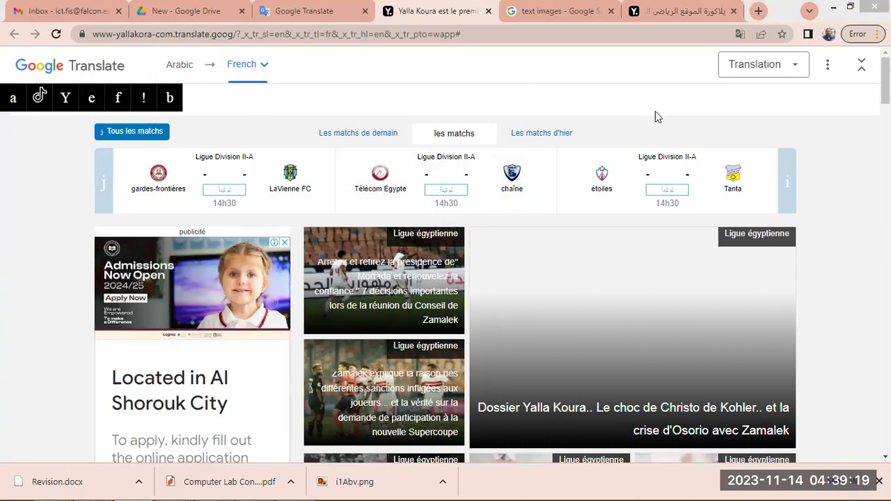
click(268, 67)
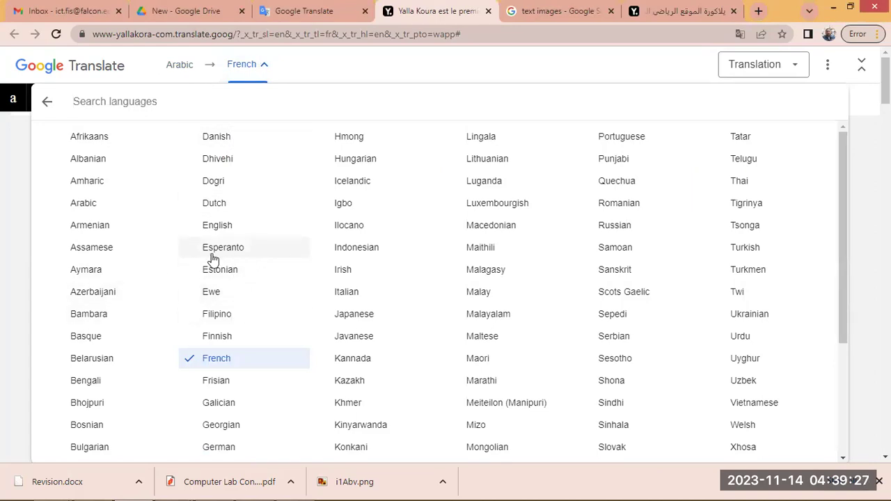
click(209, 225)
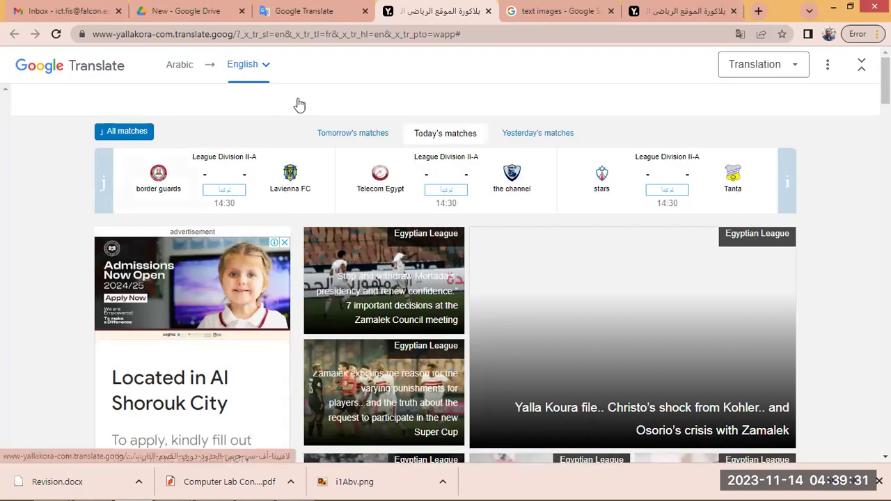
Step: Look through the English version of the Yallakora homepage, including its match list, news headlines and poll
scroll(629, 294, down, 4)
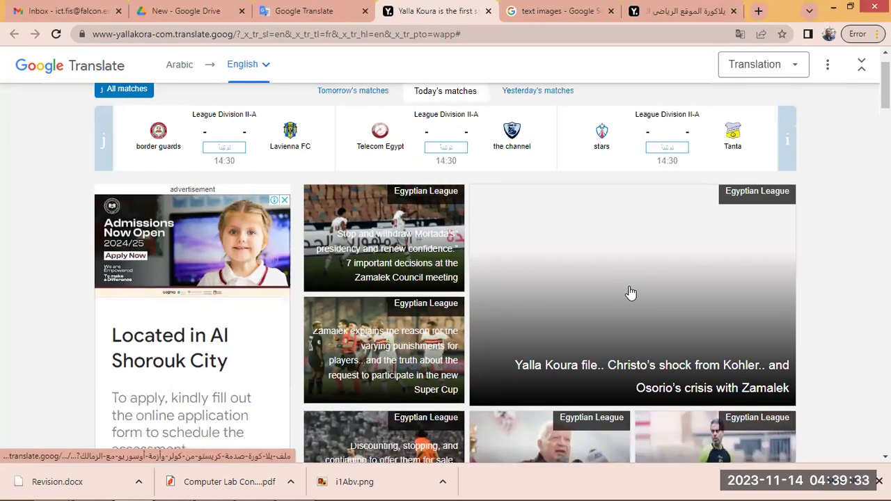
scroll(629, 294, down, 1)
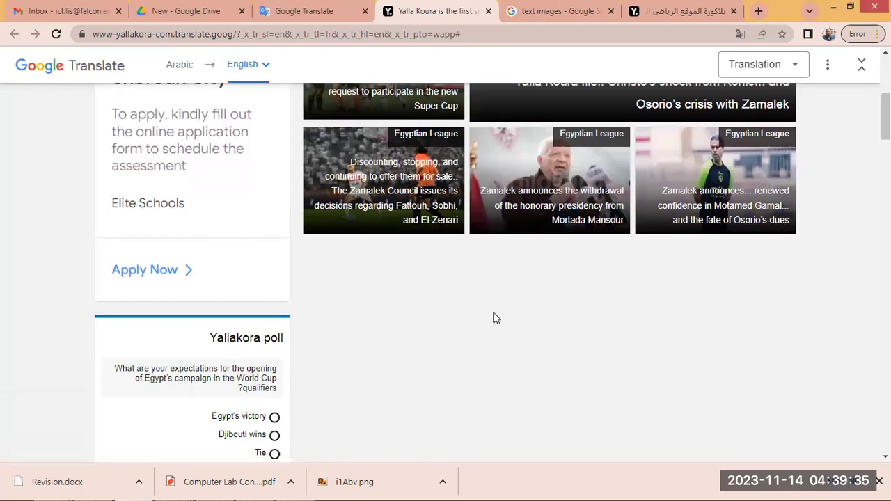
scroll(494, 314, up, 4)
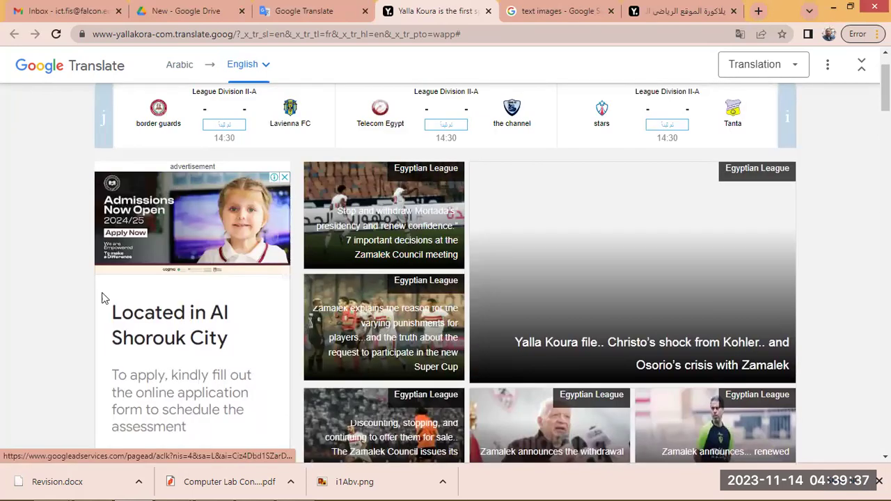
scroll(69, 304, down, 1)
scroll(67, 303, down, 7)
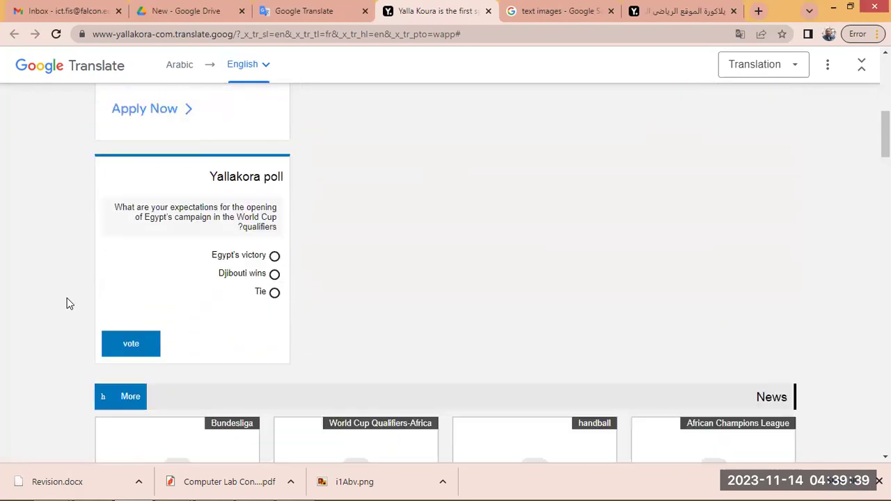
scroll(433, 261, up, 5)
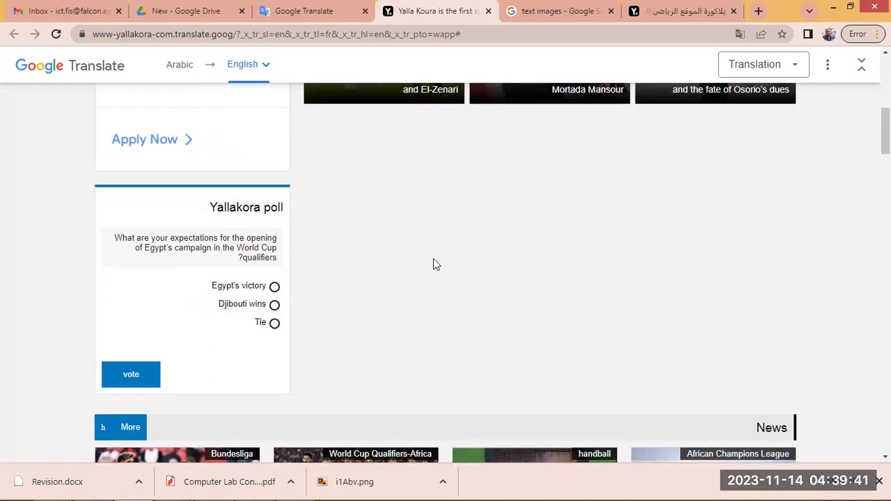
scroll(433, 263, up, 1)
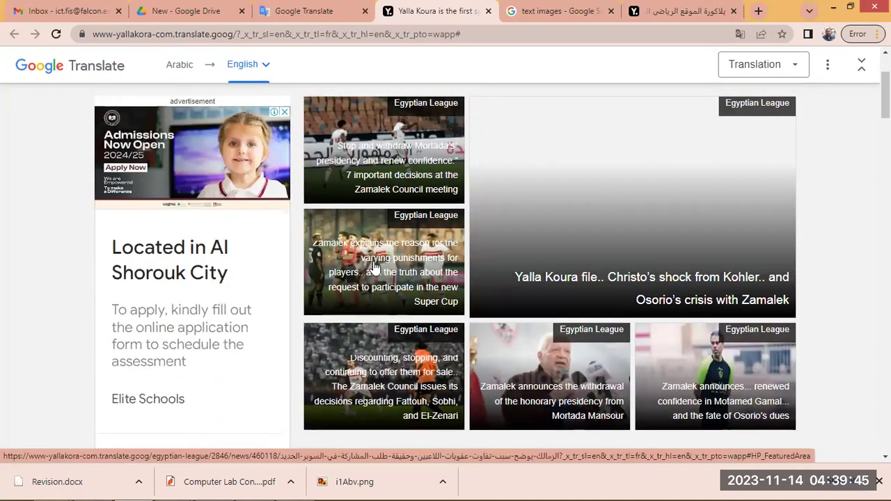
Step: Open the news article about varying punishments for Zamalek players and set its translation from Arabic to English
mouse_move(383, 259)
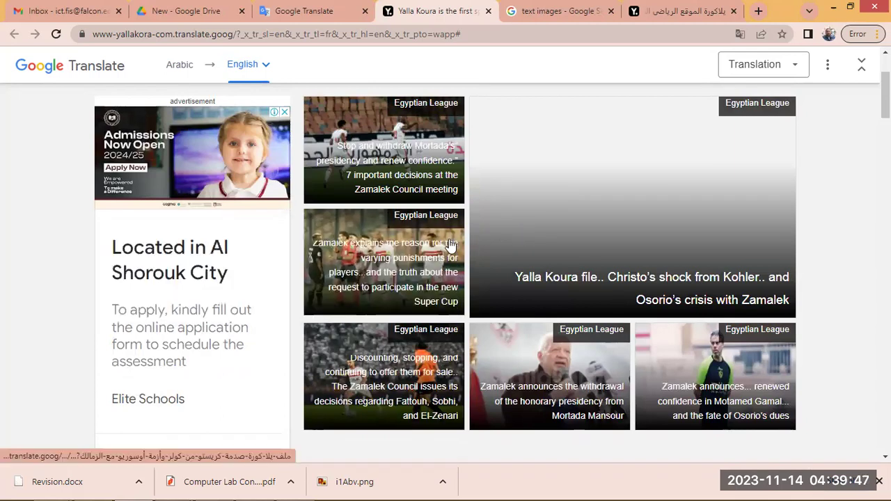
click(432, 244)
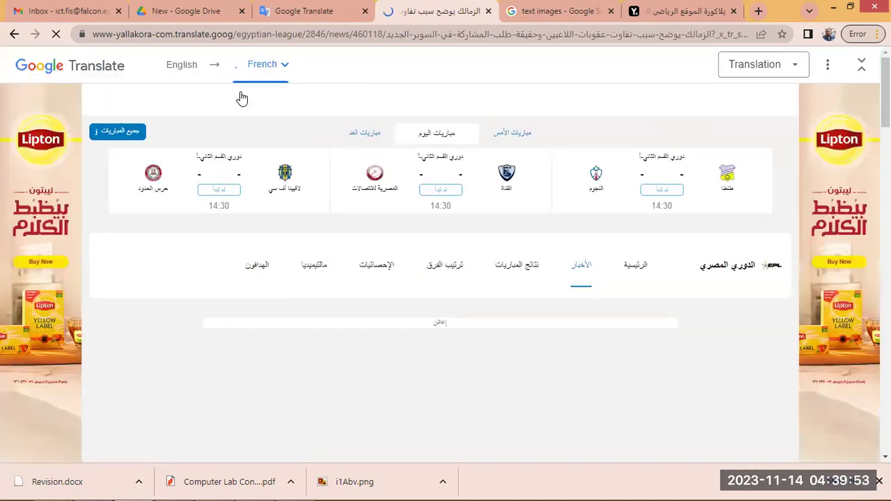
click(184, 70)
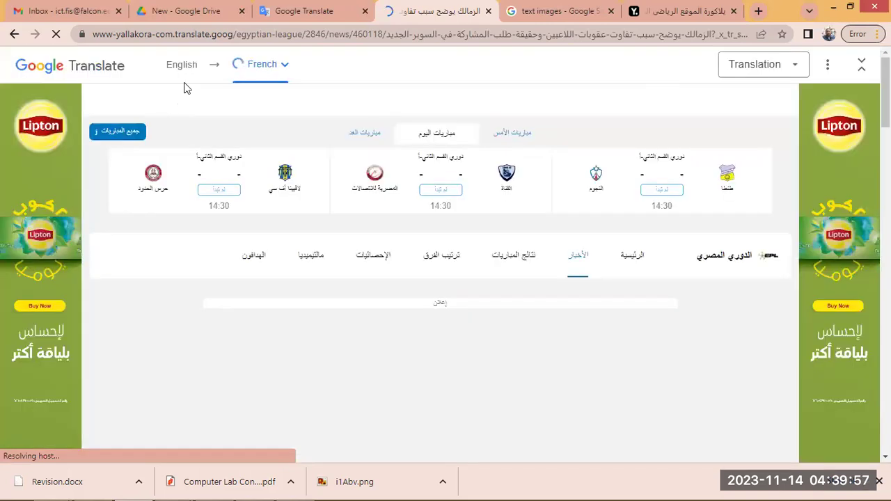
click(198, 75)
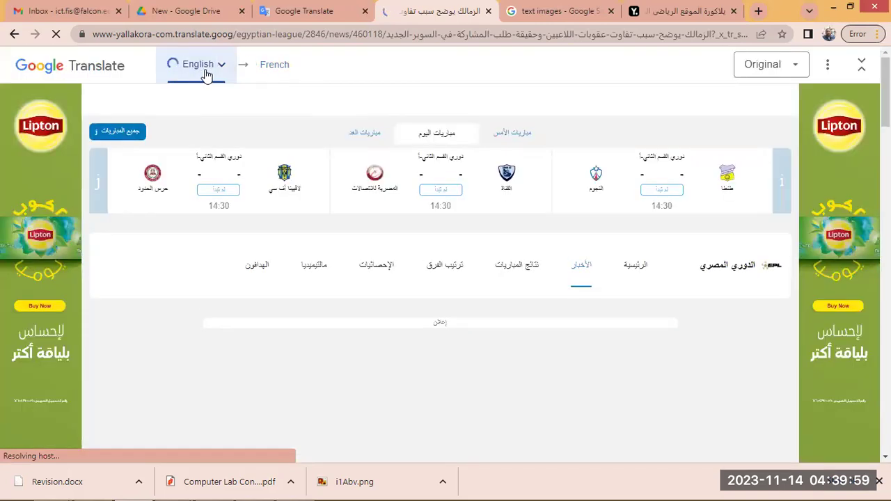
click(227, 68)
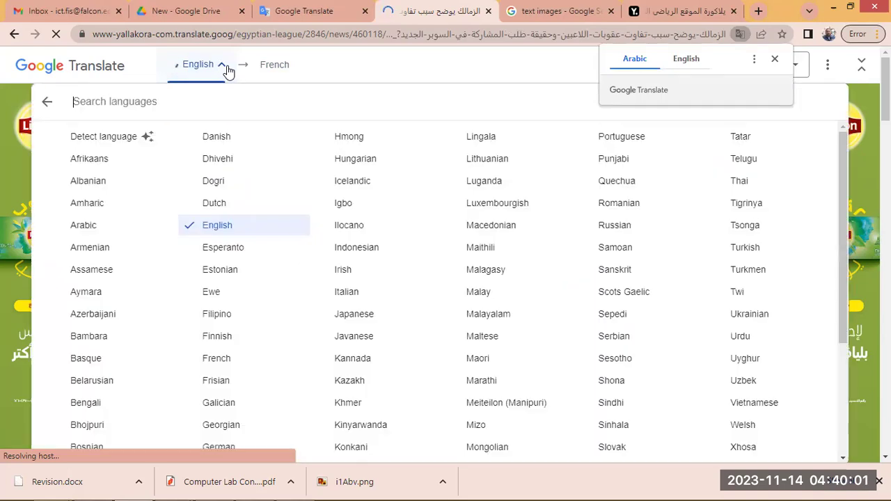
click(88, 224)
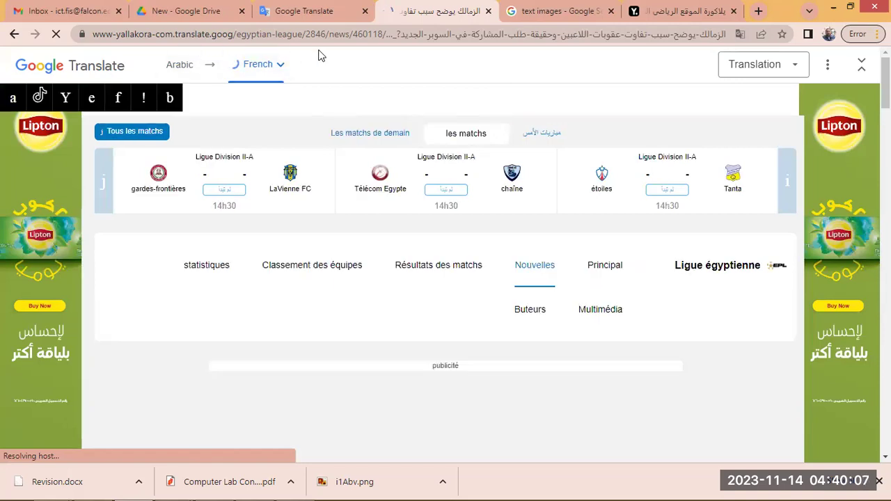
click(280, 68)
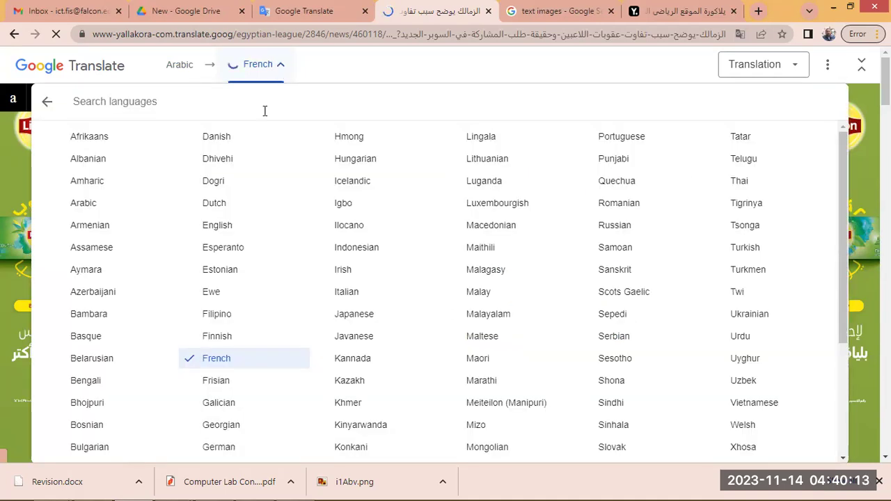
click(218, 225)
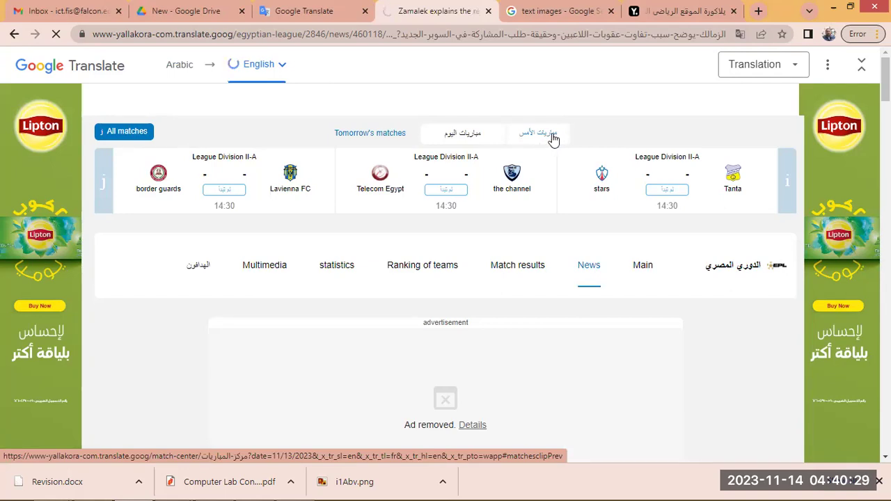
Step: Open the site's match schedule page and set its translation from Arabic to English
click(550, 136)
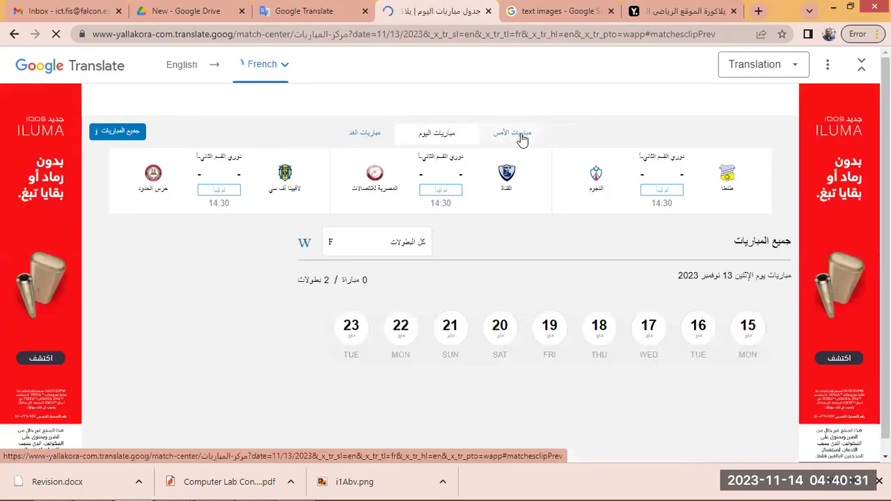
click(184, 67)
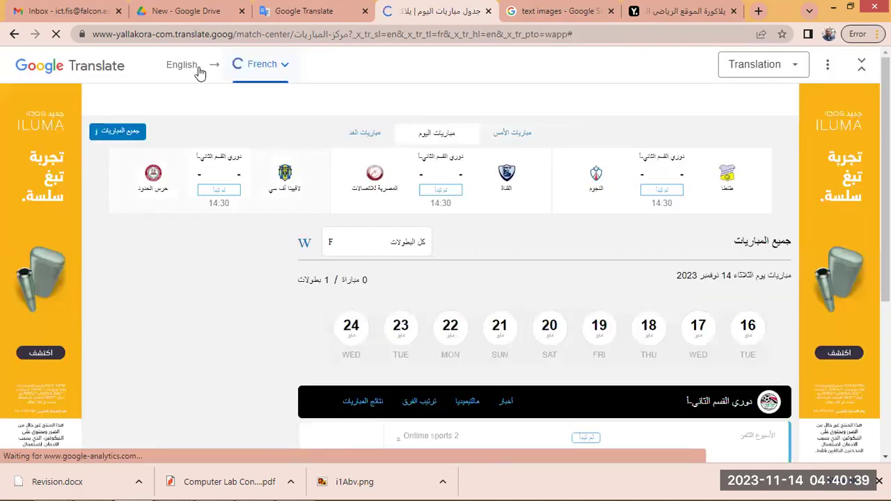
click(199, 67)
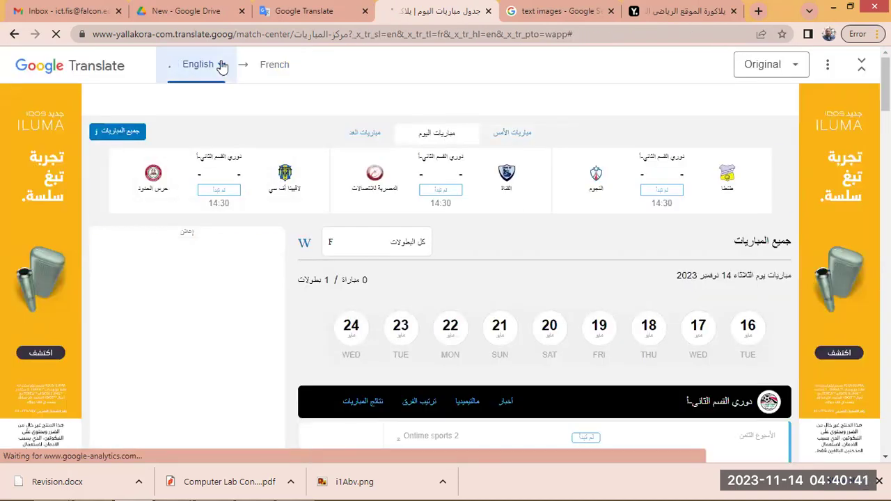
click(225, 65)
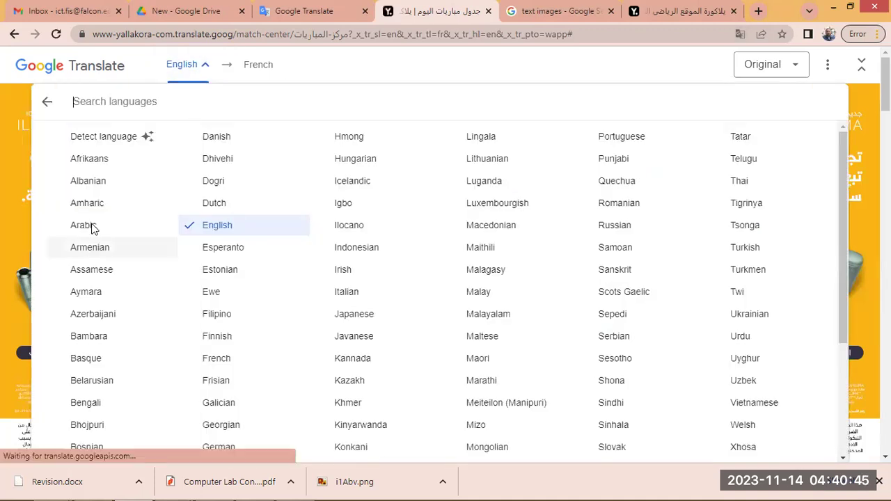
click(83, 225)
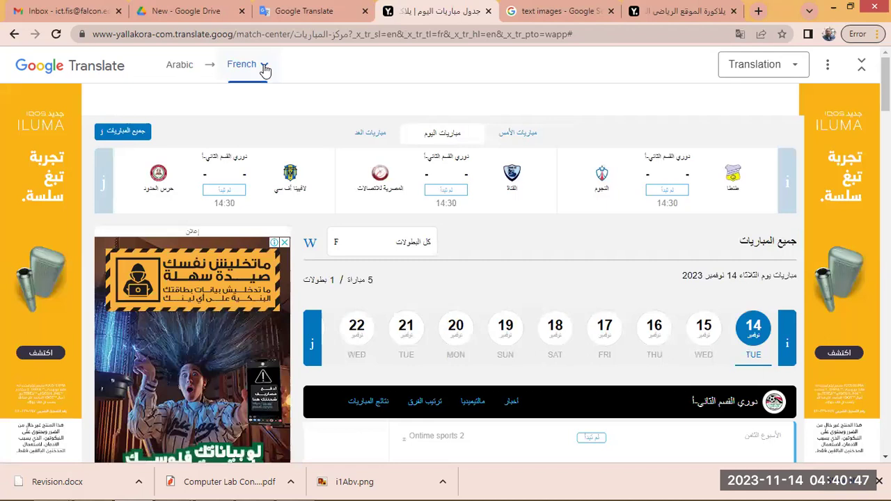
click(265, 68)
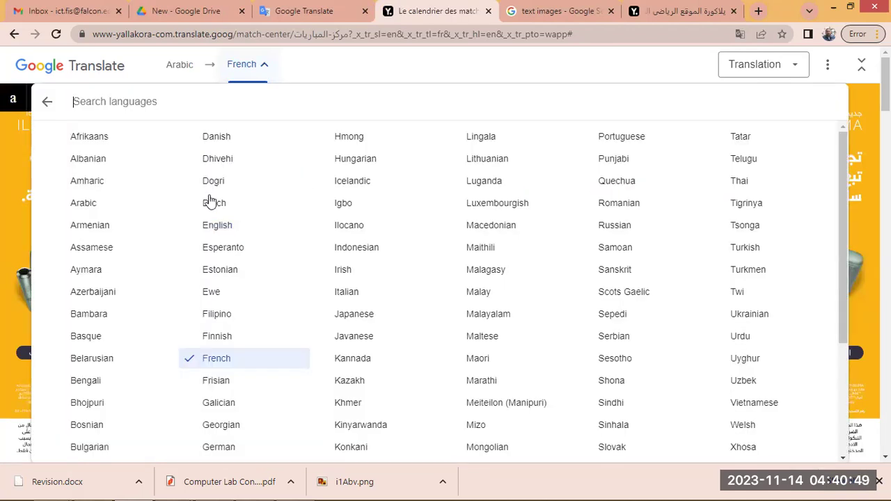
click(210, 226)
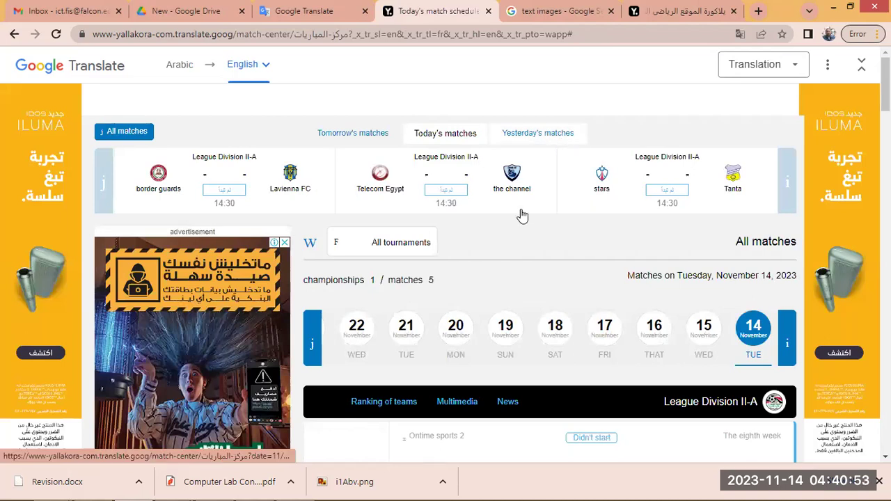
Step: Examine the translated match schedule and close the advertisement beside it
scroll(488, 249, down, 1)
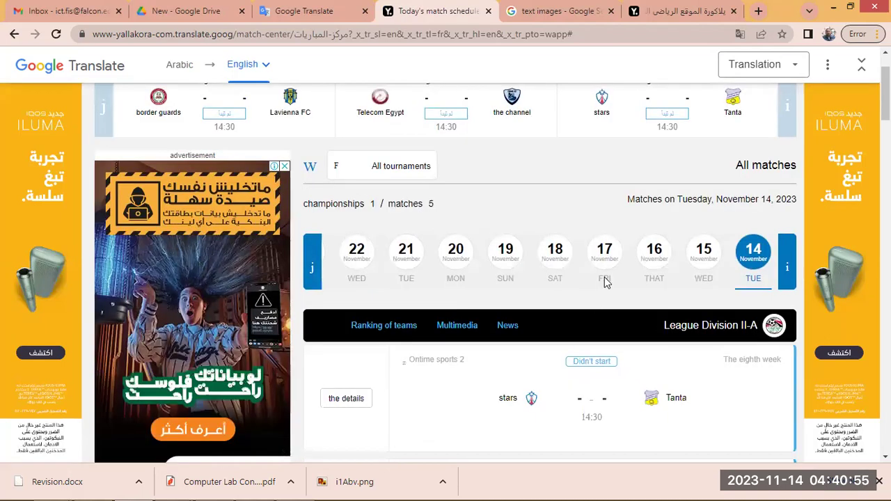
scroll(613, 280, down, 1)
scroll(630, 278, down, 1)
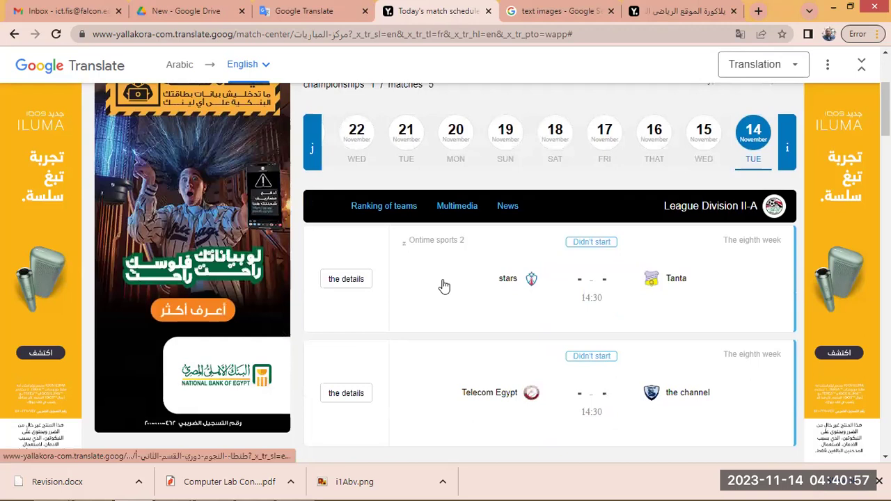
scroll(417, 279, down, 2)
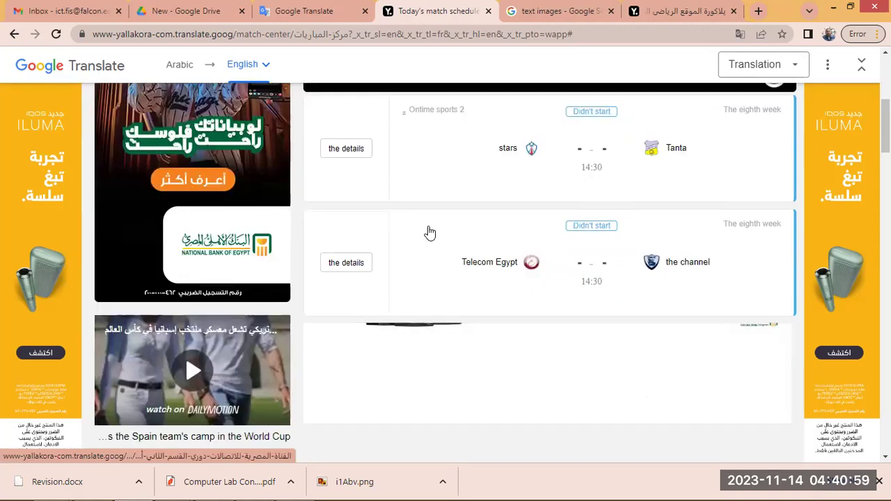
scroll(430, 233, down, 3)
scroll(430, 232, up, 3)
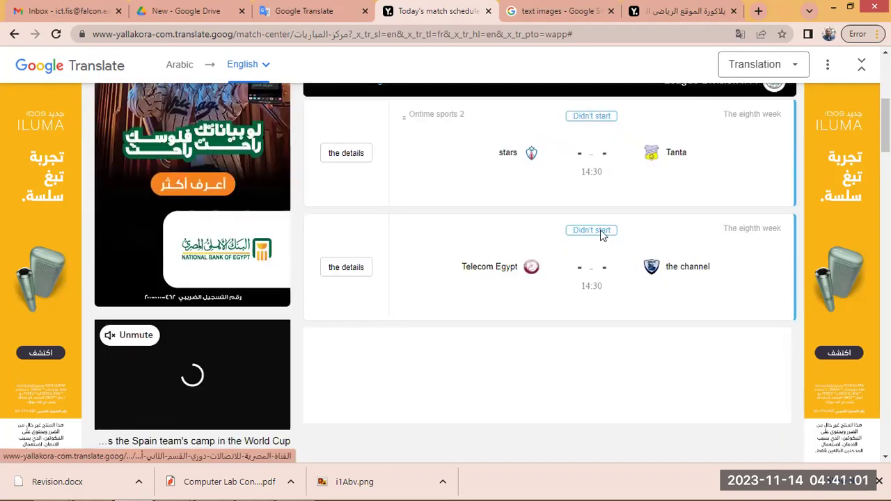
scroll(430, 233, up, 5)
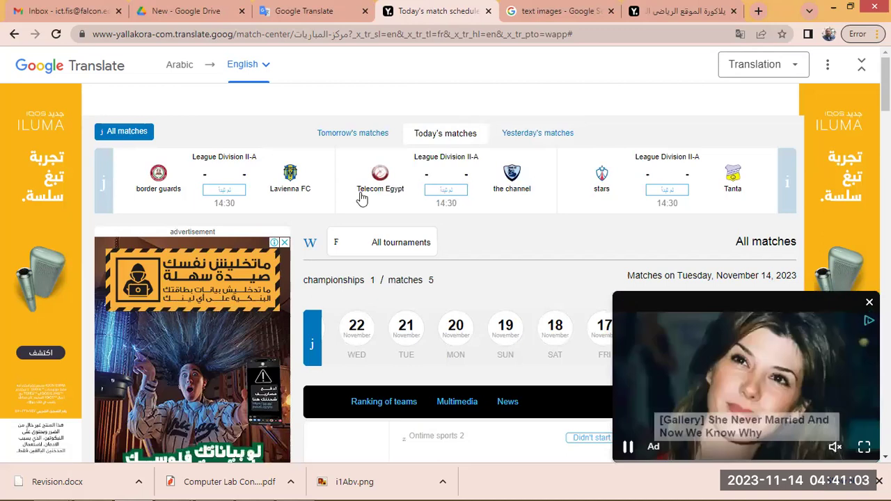
click(284, 243)
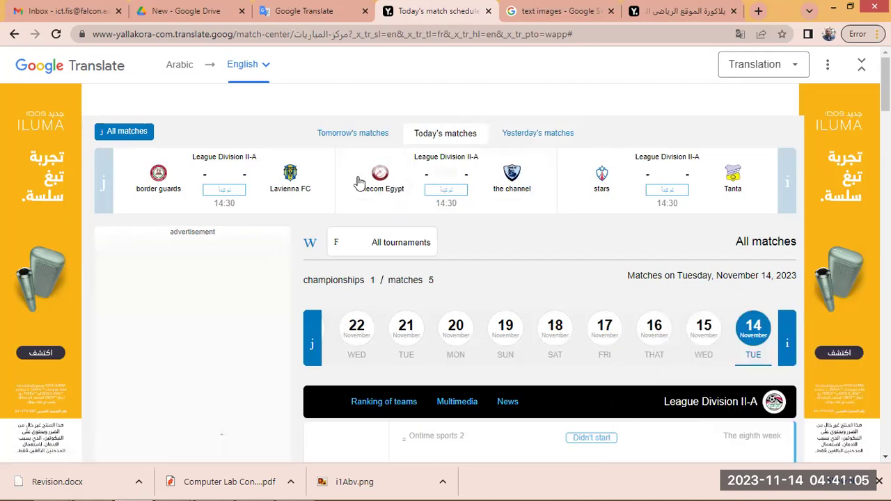
Step: Return to the Google Translate page and change from website translation to document translation
click(309, 12)
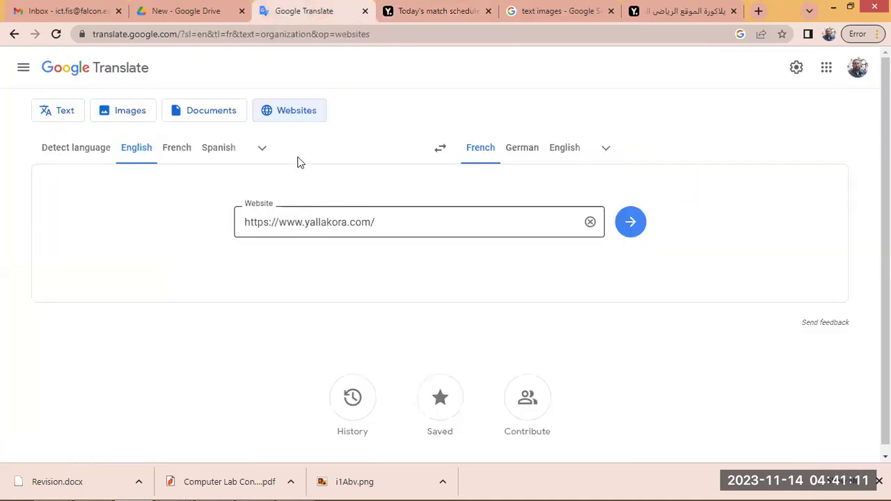
click(218, 115)
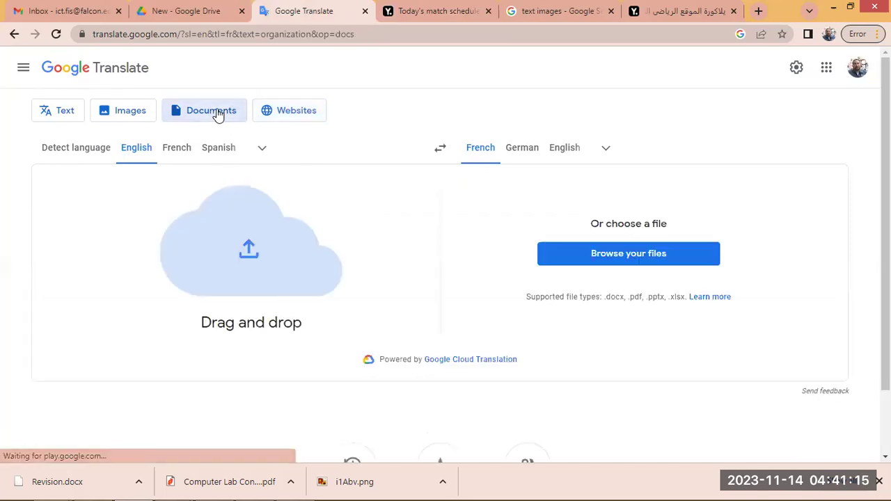
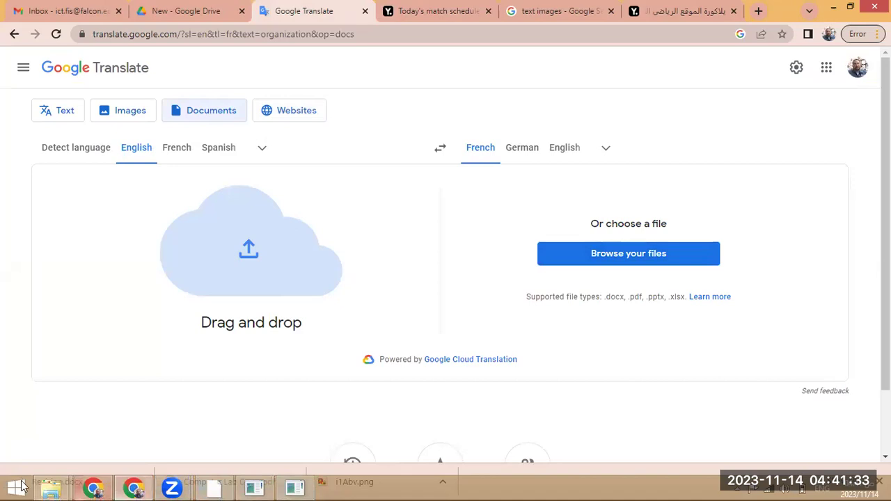
Step: Switch to File Explorer, maximize its Downloads window, go to Local Disk (D:) and select G7_ICT_T1 W01_12-16 SEP 2021.docx
mouse_move(58, 486)
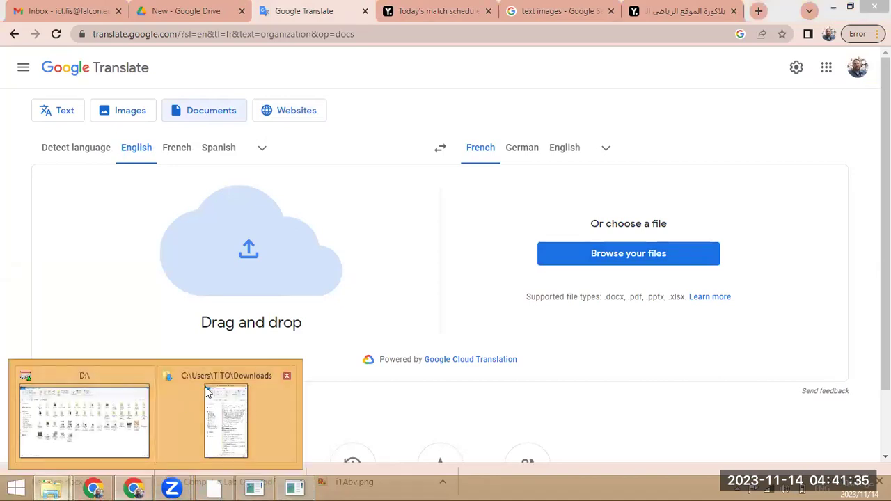
click(234, 418)
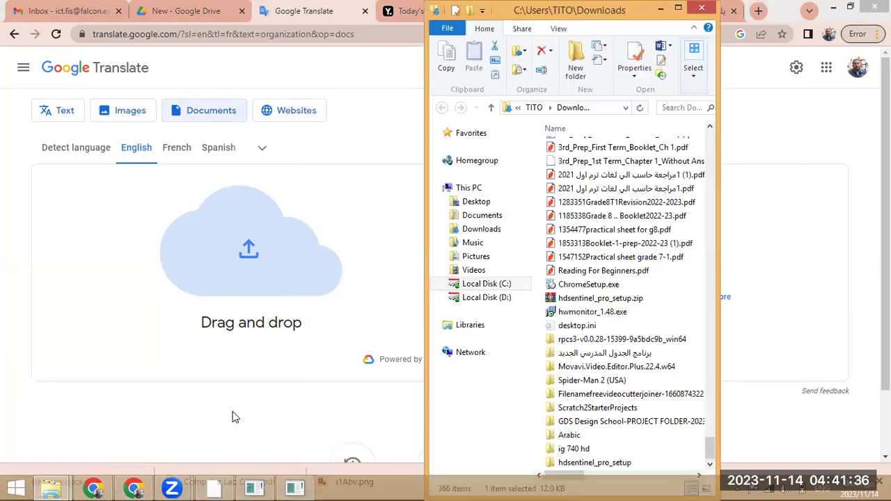
click(674, 10)
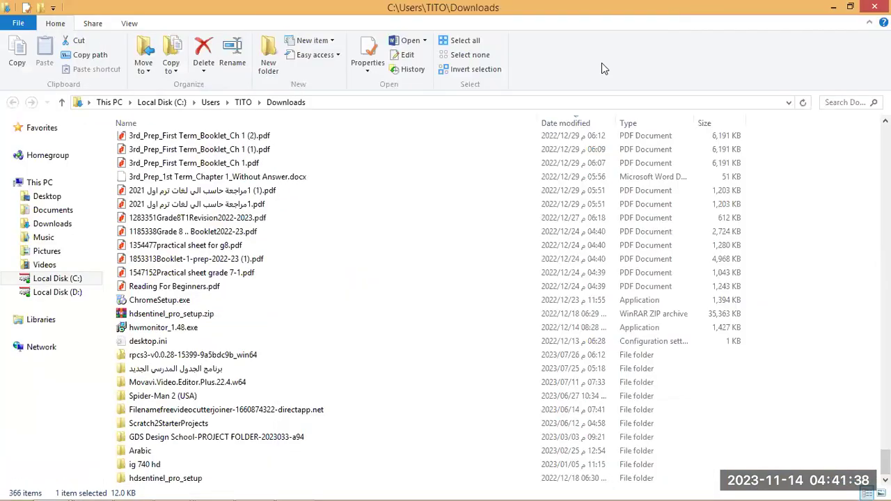
click(89, 291)
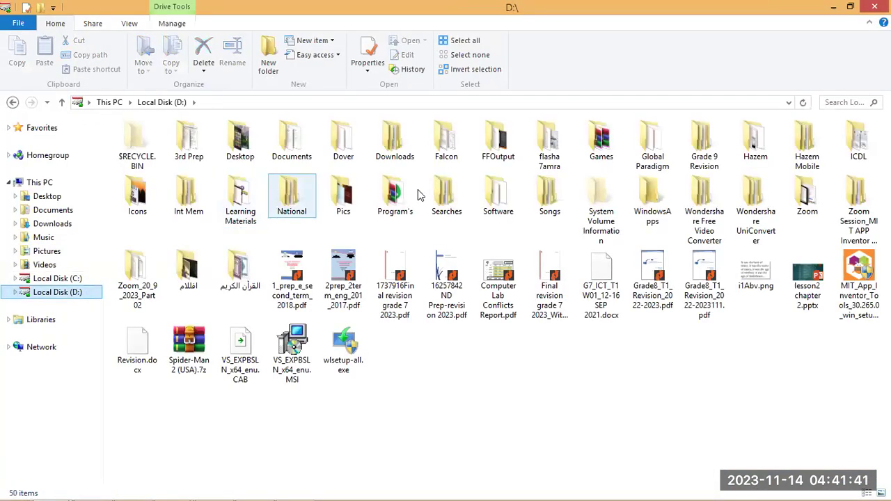
click(615, 310)
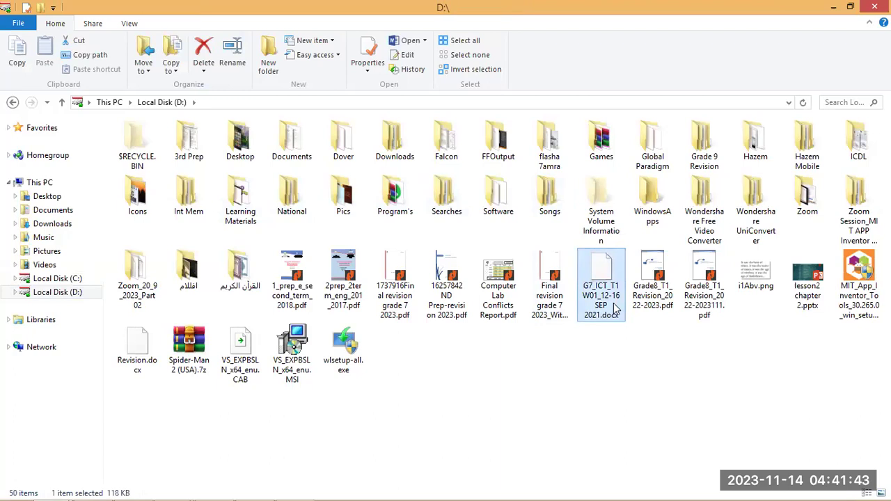
Step: Find Revision.docx on Local Disk (D:) and open it in Word
key(r)
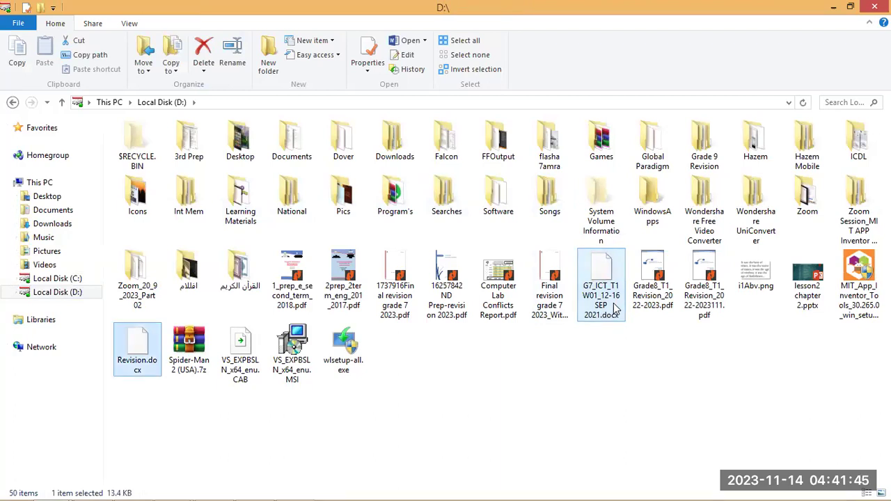
click(752, 145)
key(r)
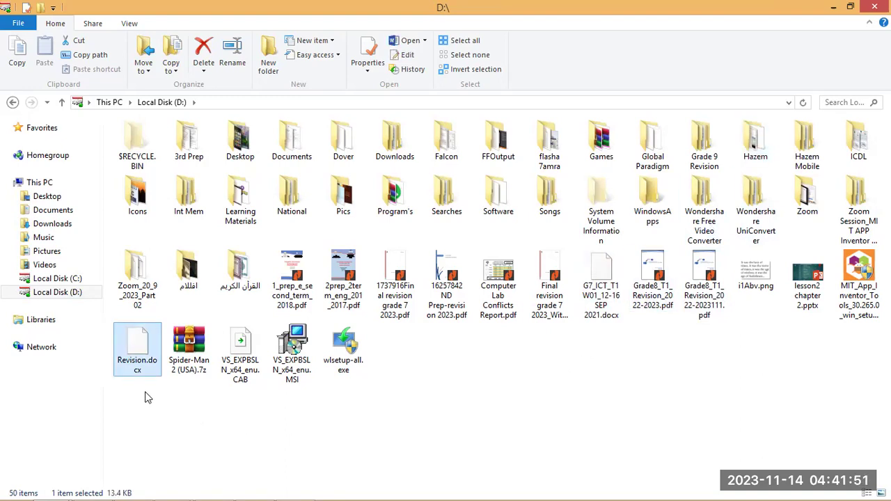
double_click(145, 348)
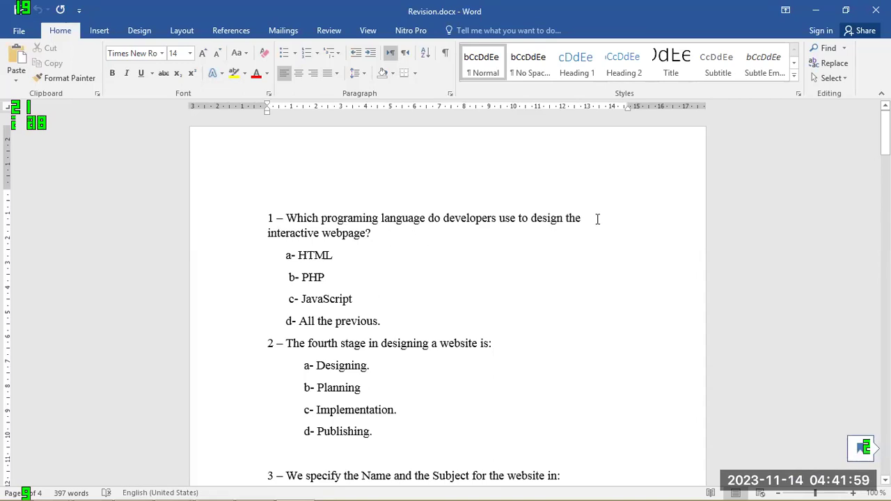
Step: Read through the English questions in Revision.docx, from question 1 to question 13
scroll(462, 257, down, 3)
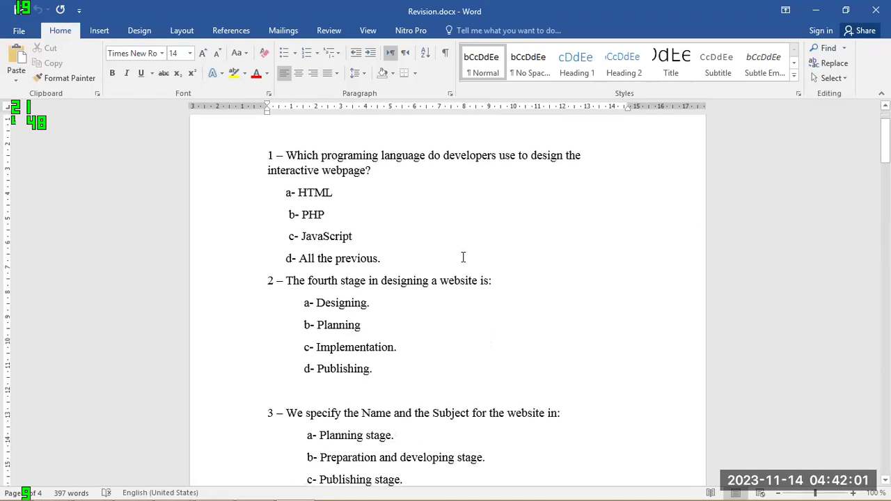
scroll(525, 242, down, 7)
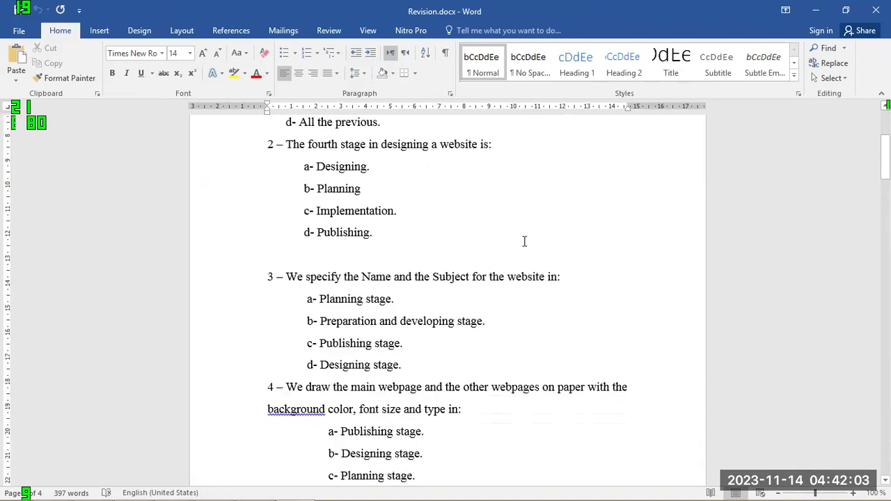
scroll(524, 241, down, 9)
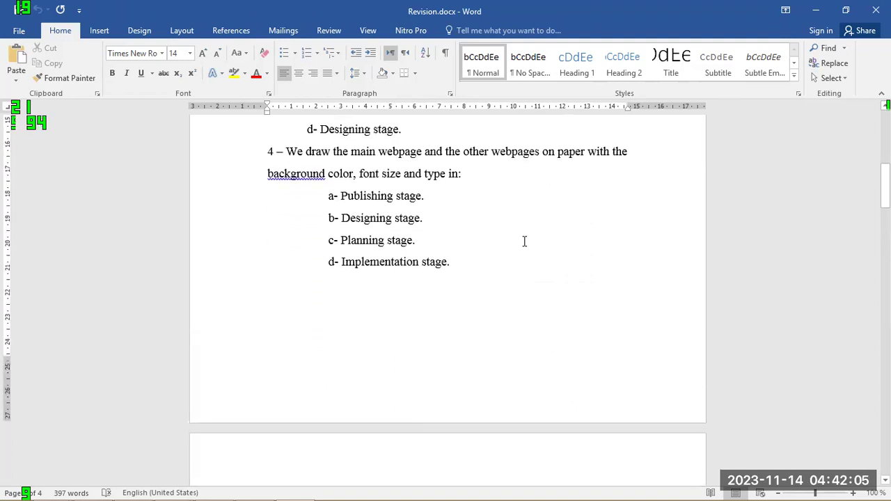
scroll(524, 242, down, 9)
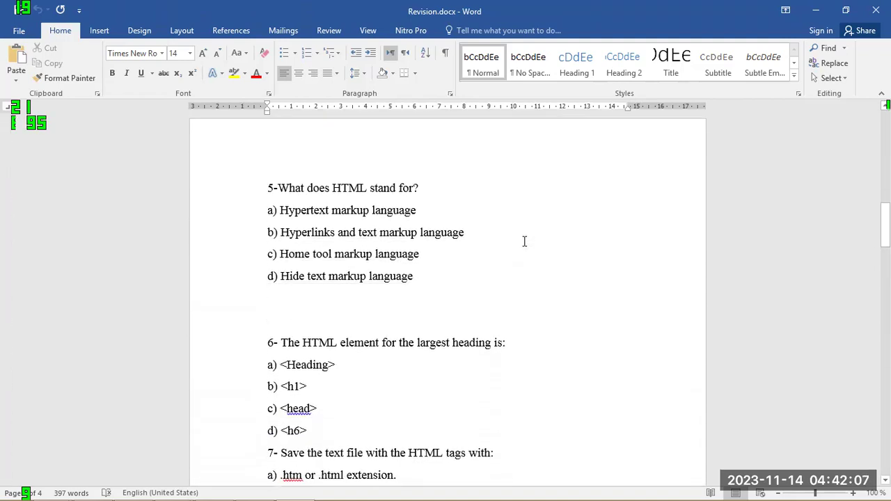
scroll(524, 242, down, 12)
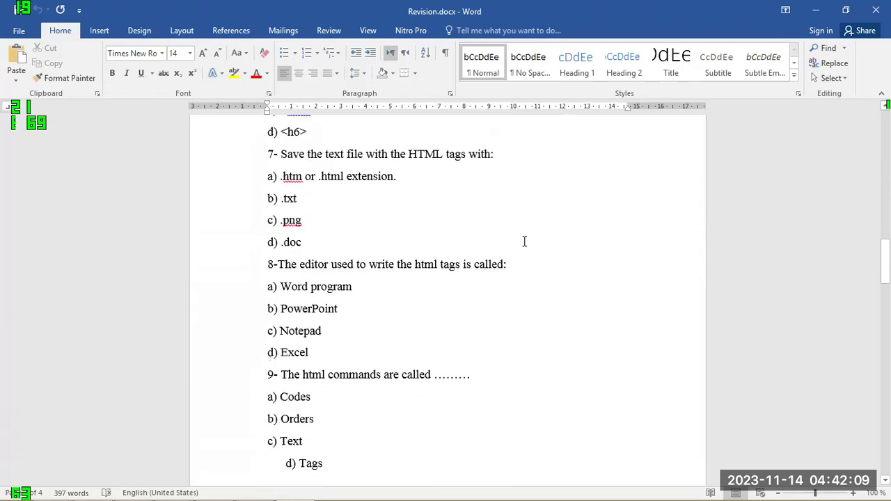
scroll(525, 241, down, 4)
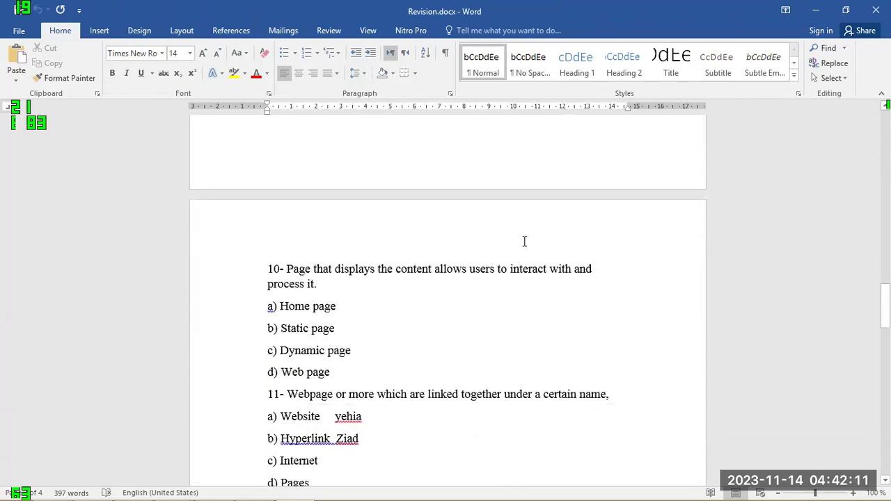
scroll(525, 241, down, 2)
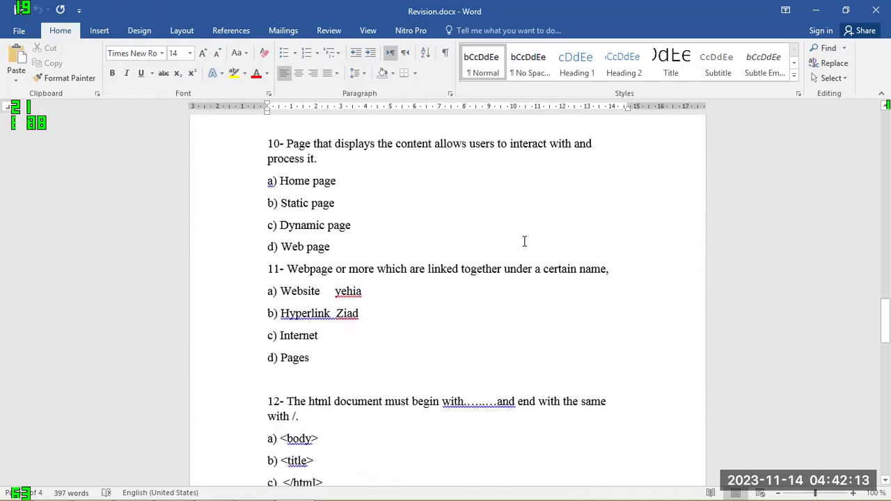
scroll(576, 209, down, 3)
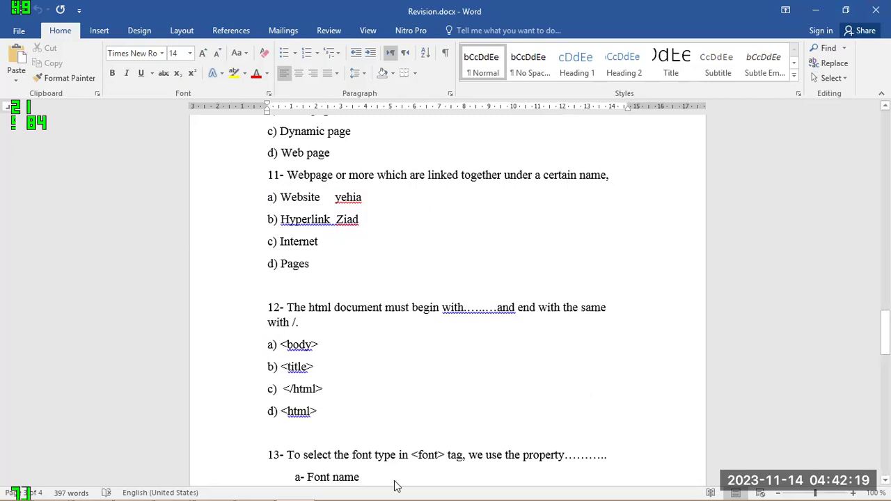
Step: Switch back to Google Translate in Chrome and set the document translation's target language to Arabic
mouse_move(390, 496)
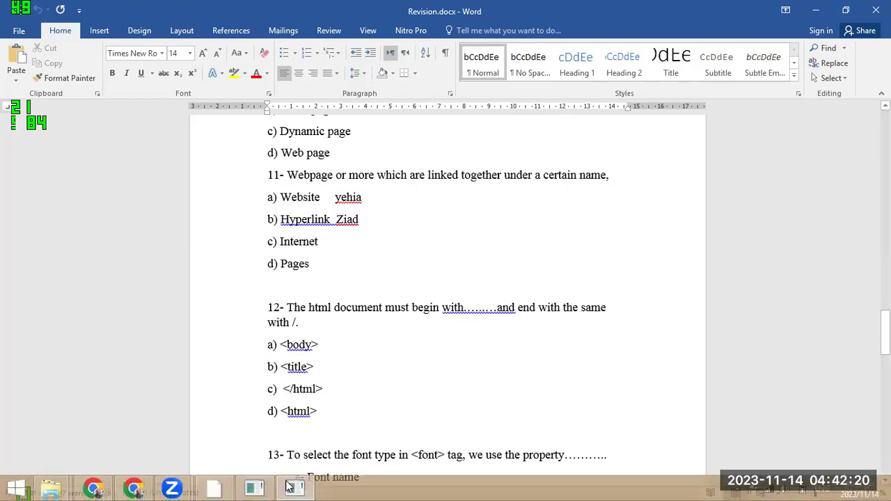
click(147, 487)
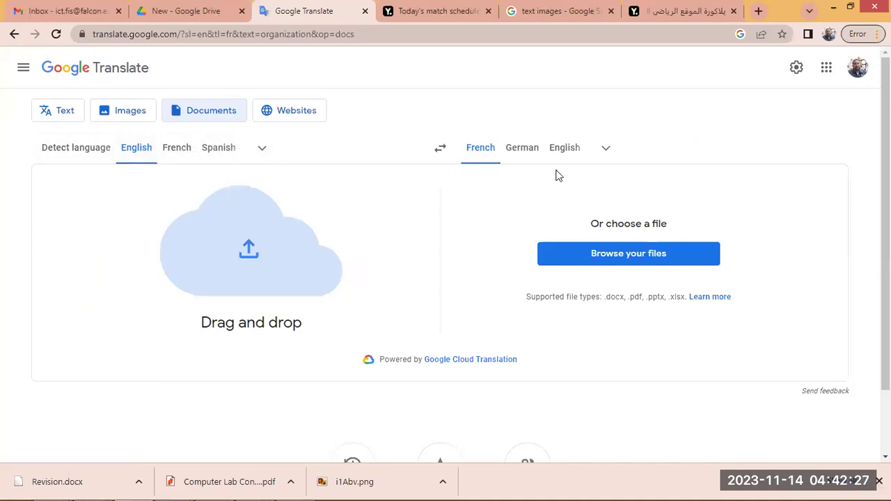
click(606, 151)
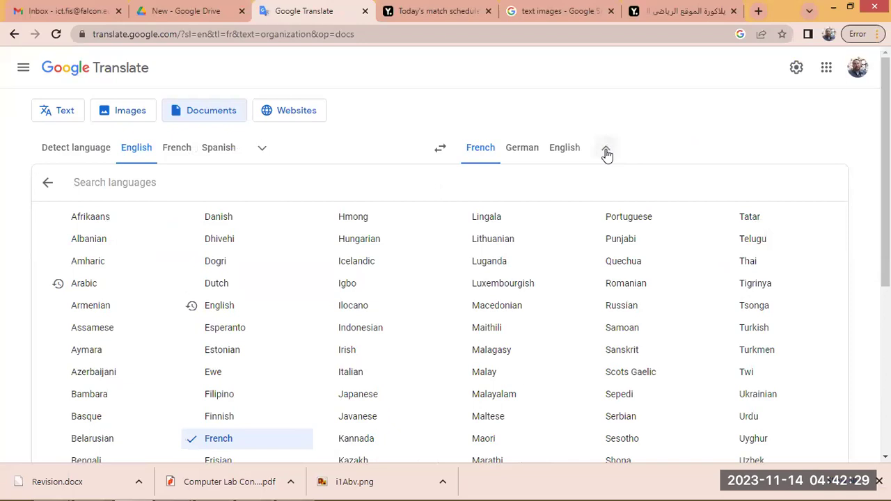
click(83, 284)
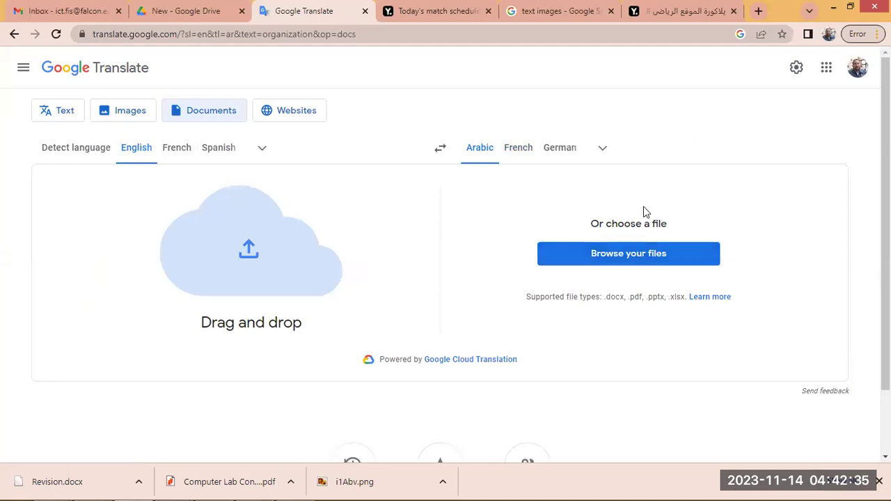
Step: Upload Revision.docx from Local Disk (D:) and translate it from English to Arabic
click(631, 258)
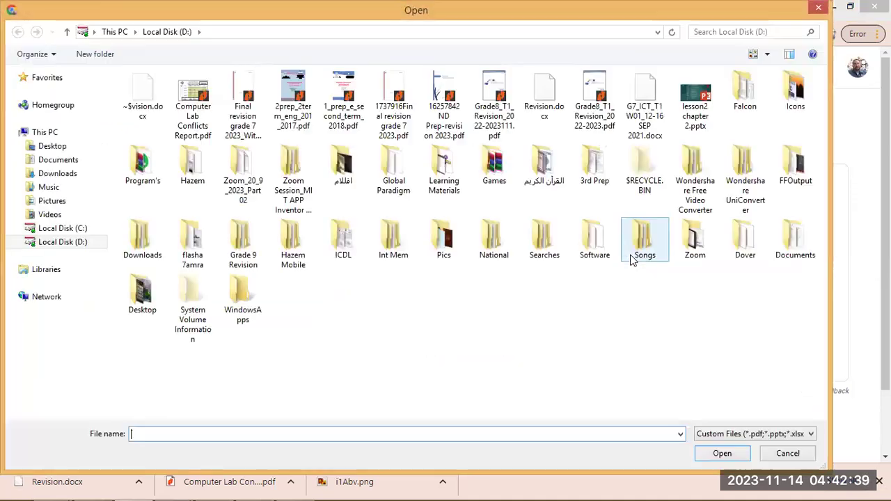
click(544, 165)
click(544, 94)
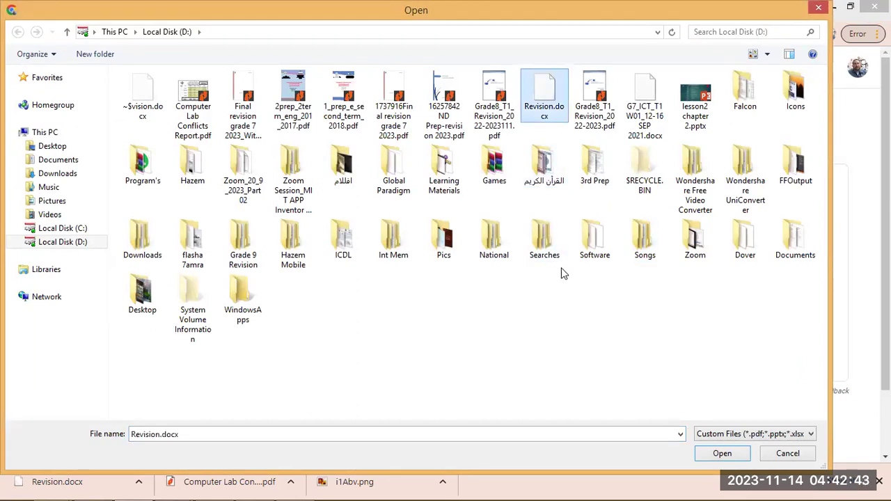
key(Return)
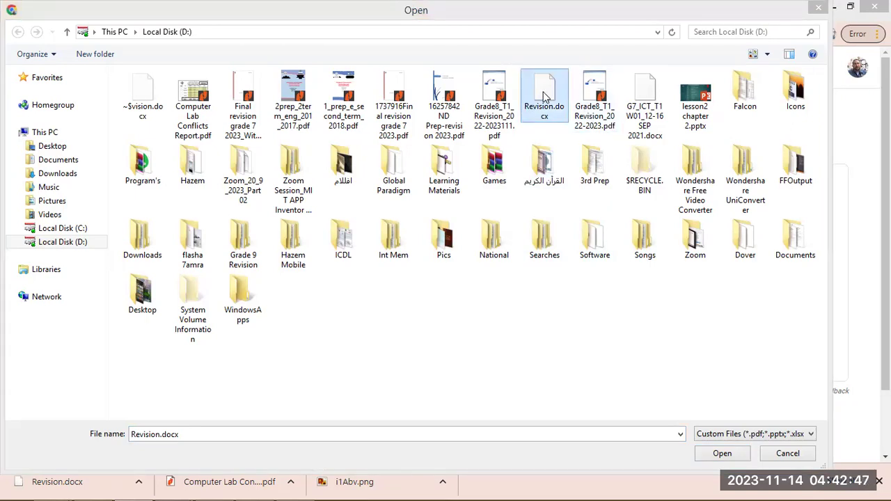
click(546, 96)
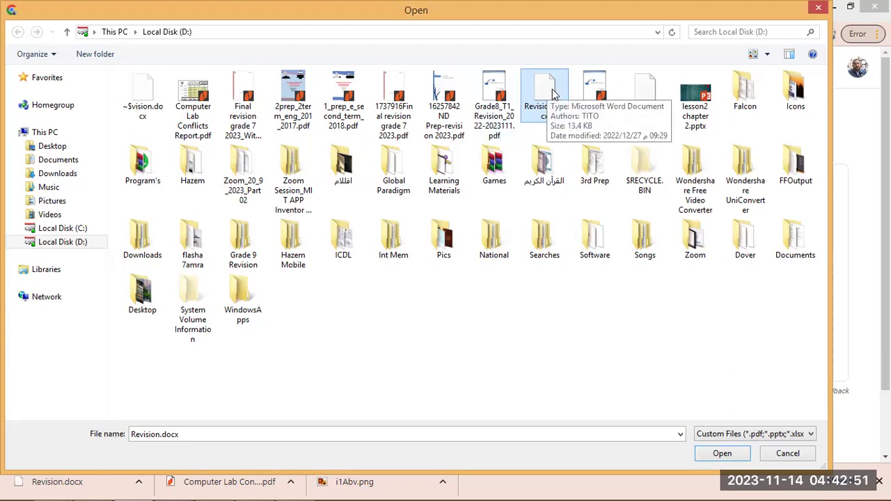
double_click(554, 94)
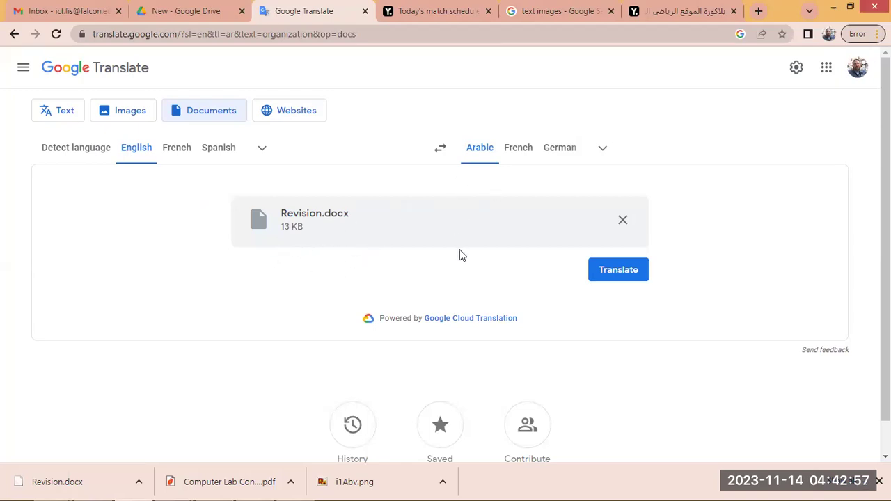
click(632, 277)
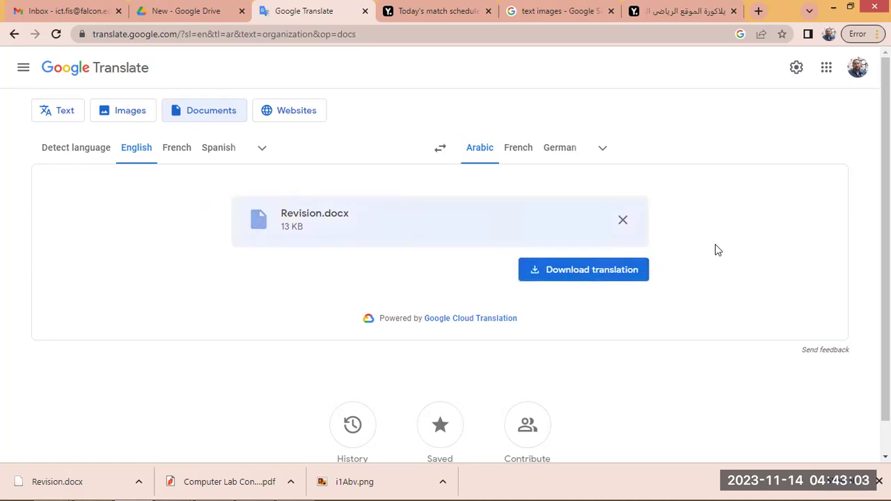
Step: Download the translated document and open Revision (1).docx from the Downloads folder with editing enabled
click(610, 270)
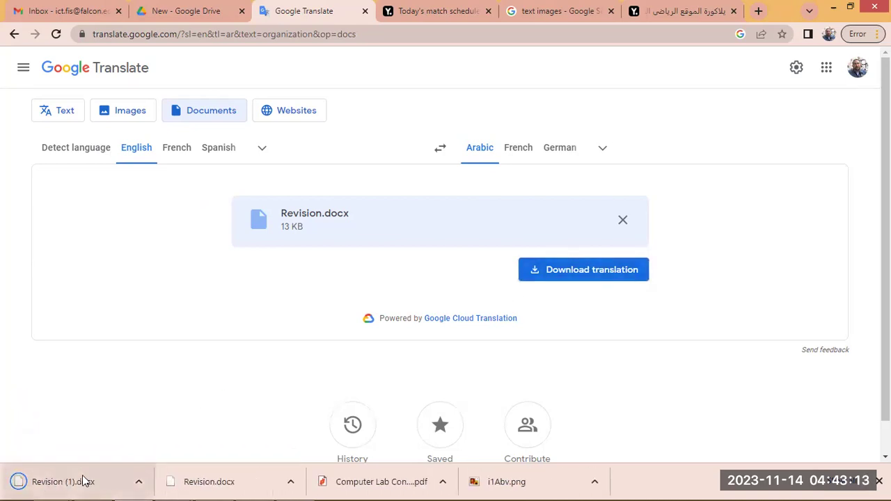
click(138, 482)
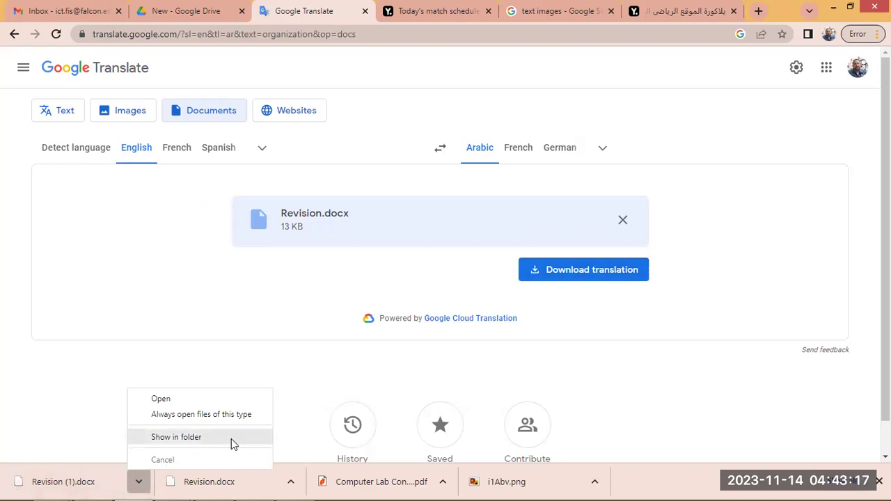
click(209, 439)
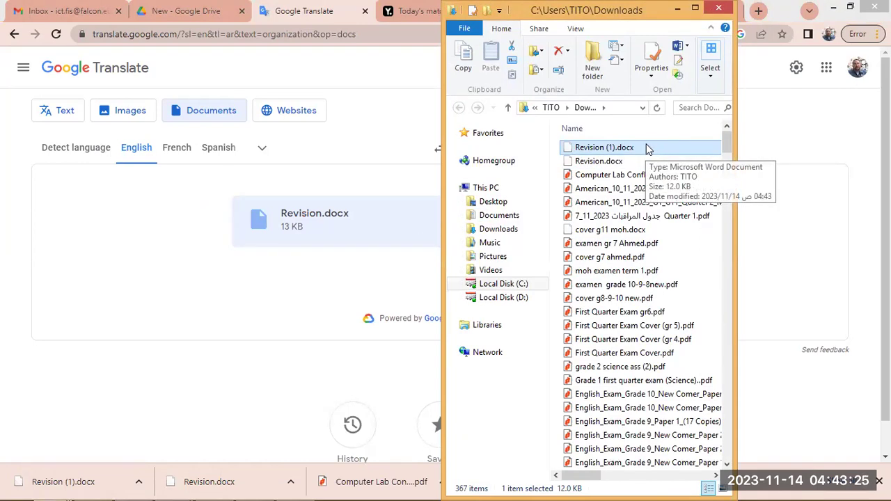
double_click(647, 148)
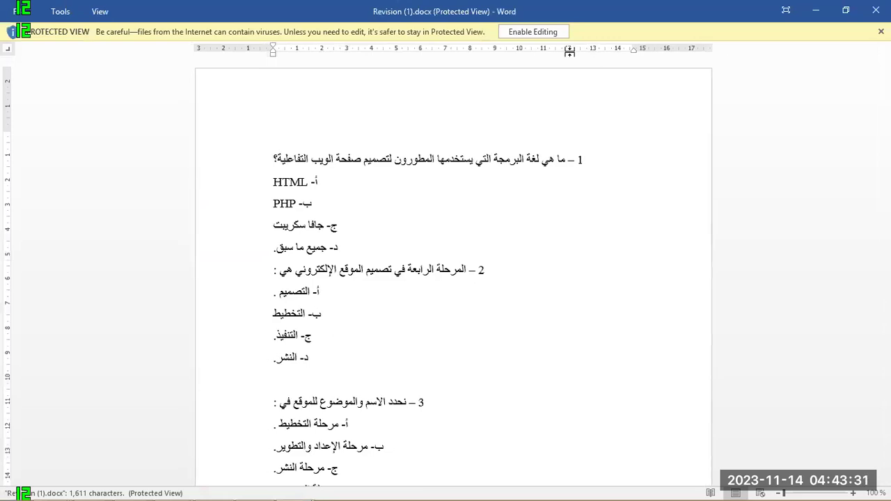
click(556, 35)
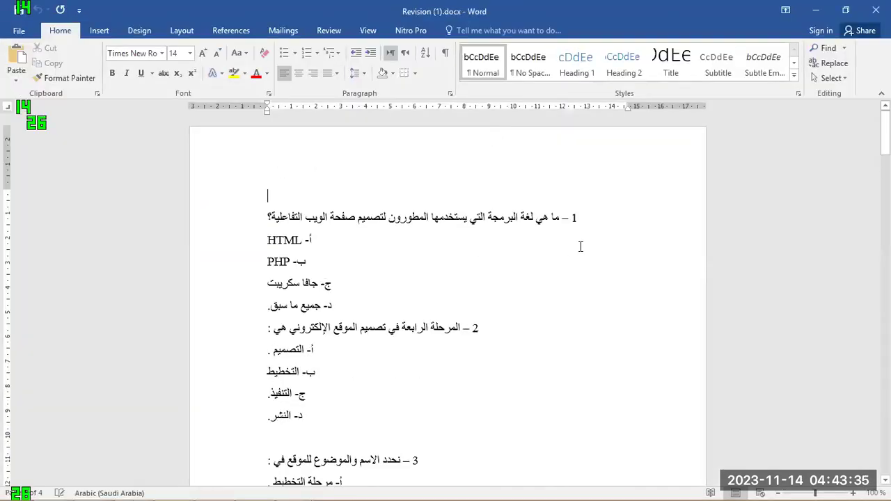
Step: Restore both Word windows to a smaller size and arrange Revision.docx side by side with Revision (1).docx
click(844, 8)
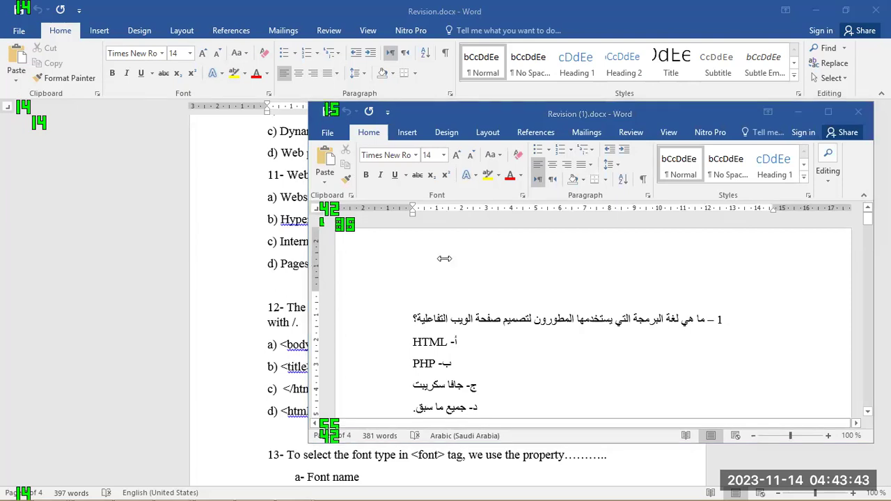
drag(311, 264, 448, 265)
click(848, 17)
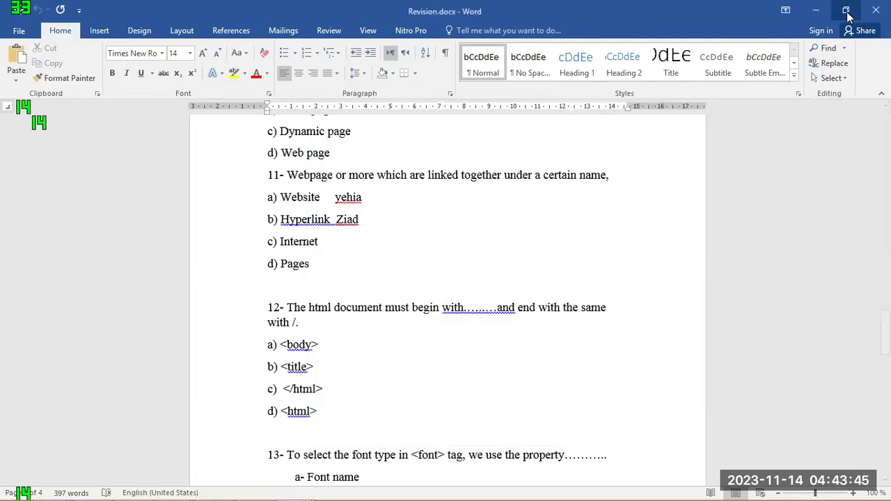
click(847, 11)
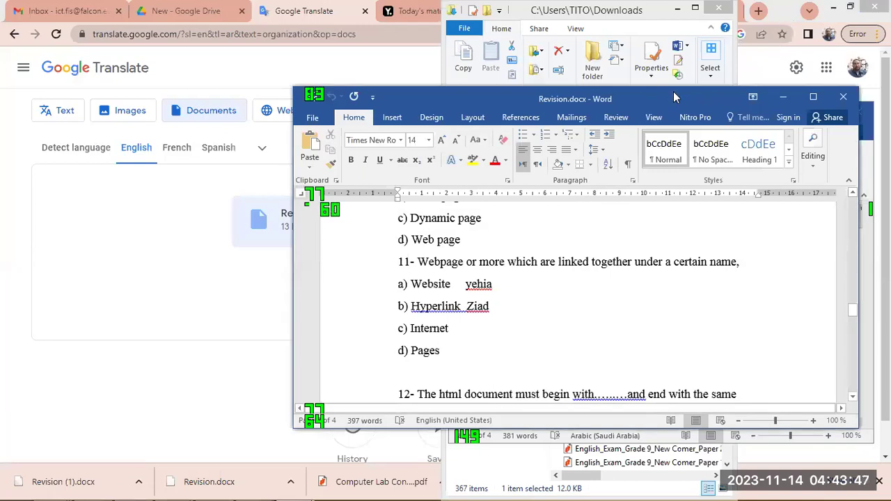
drag(673, 92, 643, 97)
key(super+Left)
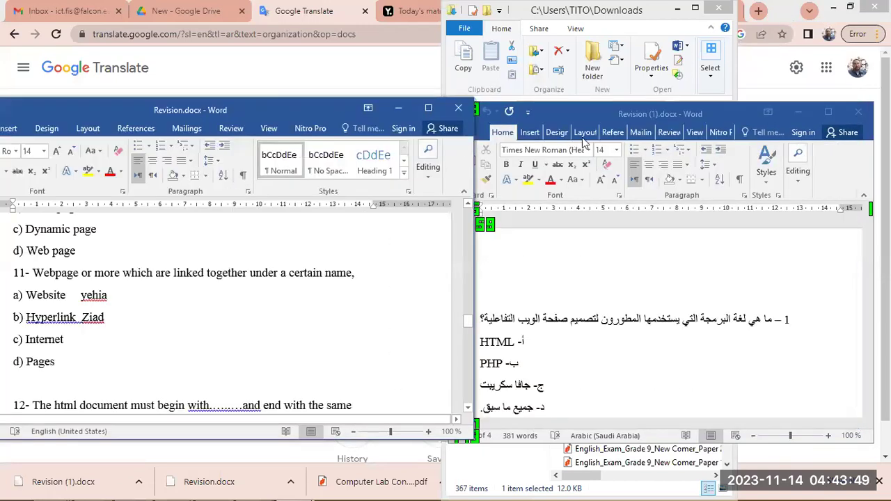
drag(704, 118, 699, 63)
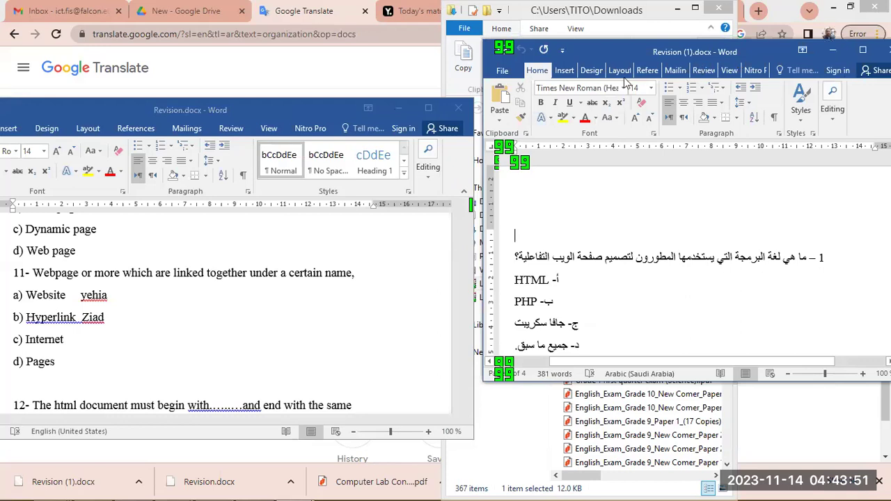
Step: Return Revision.docx to question 1 and compare it with the Arabic translation in Revision (1).docx
click(337, 247)
scroll(337, 245, up, 12)
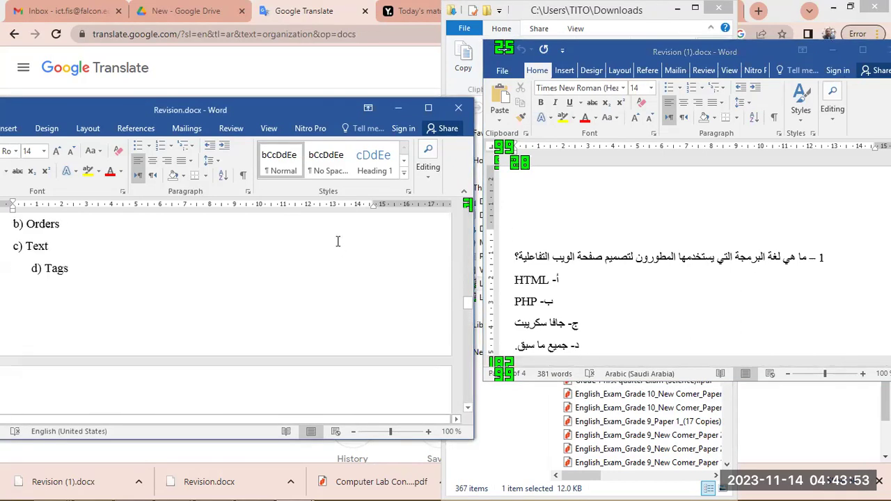
scroll(337, 241, up, 10)
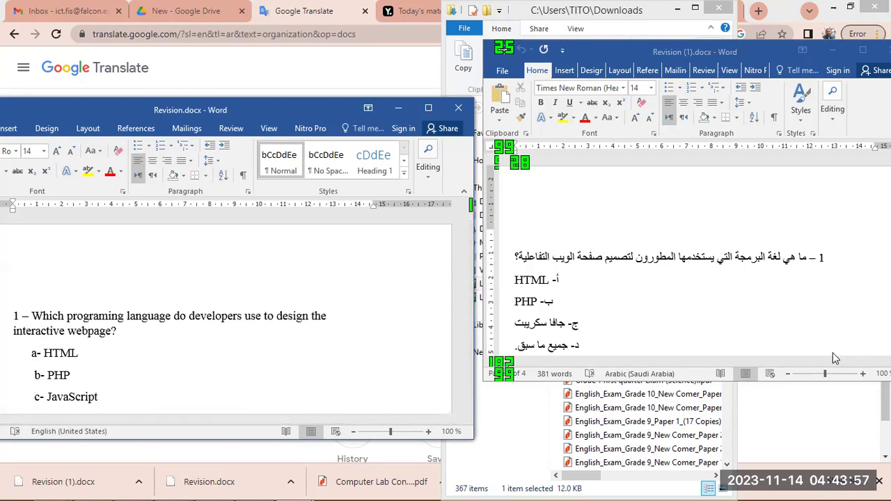
click(831, 327)
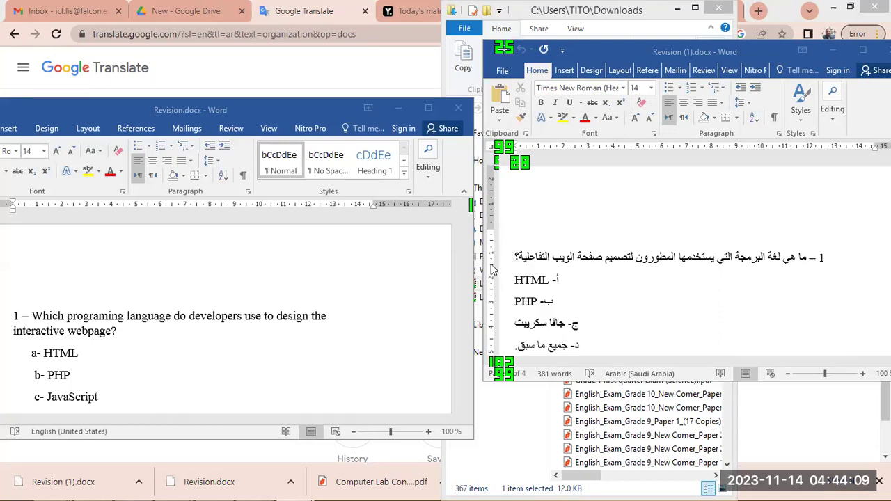
click(195, 336)
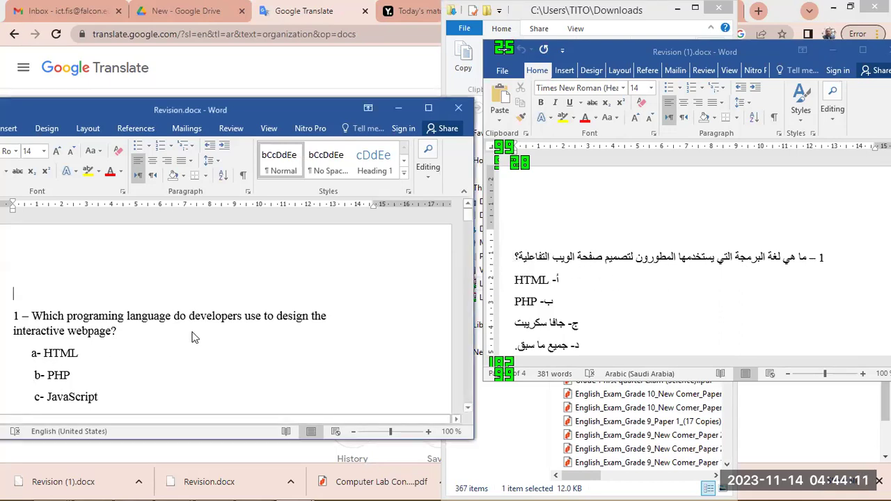
Step: Compare Revision.docx from question 2 onward with the matching Arabic questions in Revision (1).docx
scroll(193, 333, down, 5)
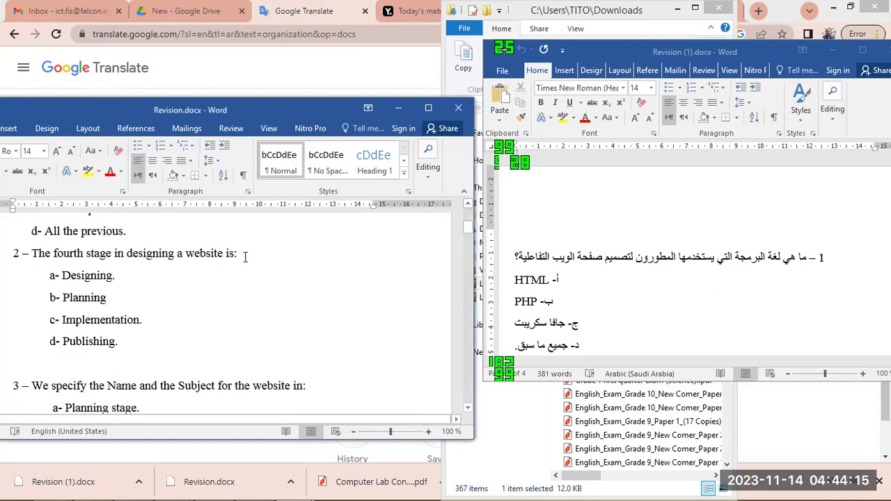
click(673, 300)
scroll(674, 297, down, 4)
scroll(683, 275, up, 1)
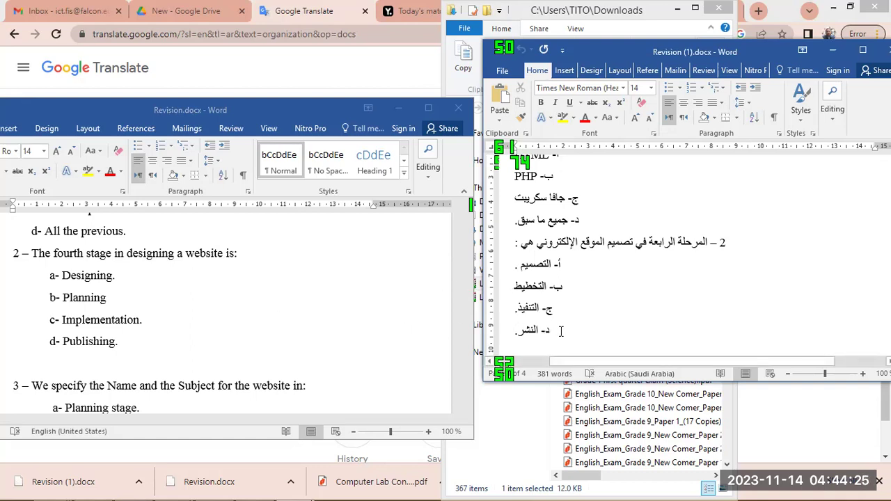
scroll(654, 284, down, 3)
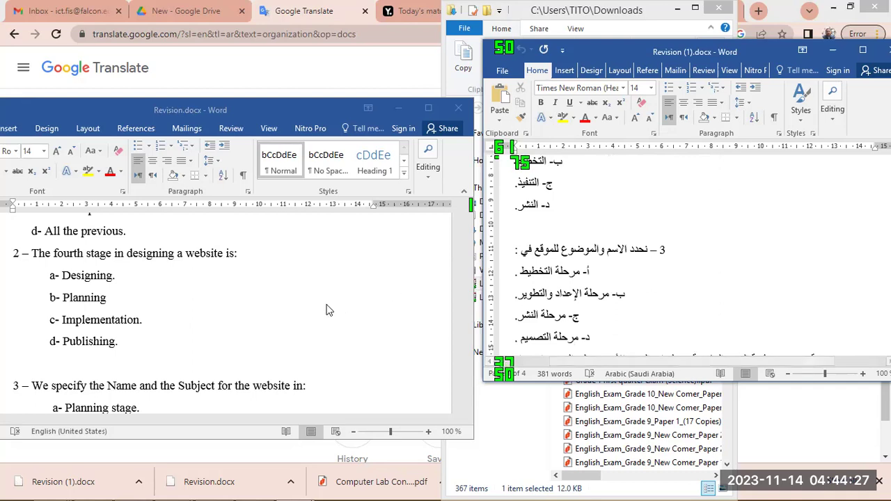
scroll(249, 325, down, 4)
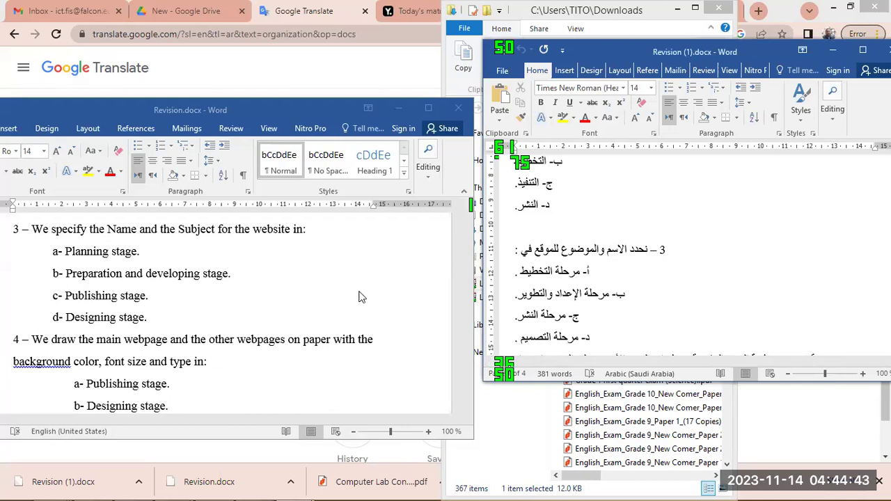
scroll(361, 298, down, 5)
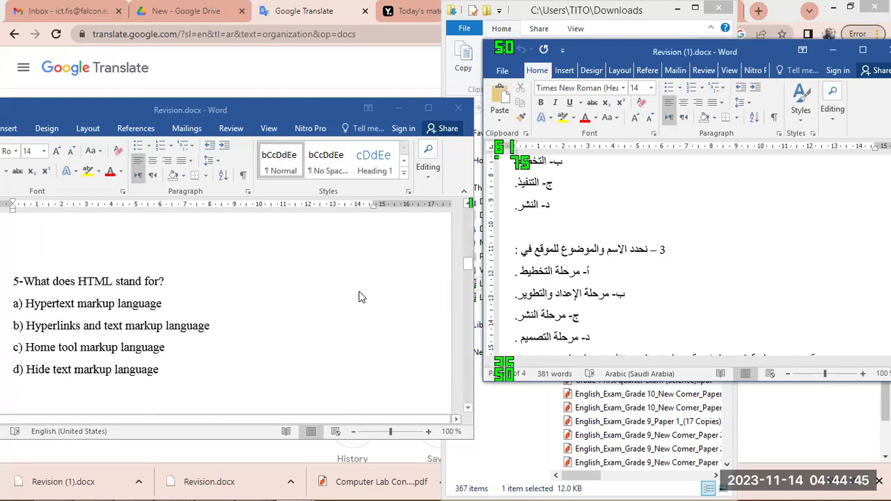
scroll(361, 297, down, 3)
scroll(746, 272, down, 8)
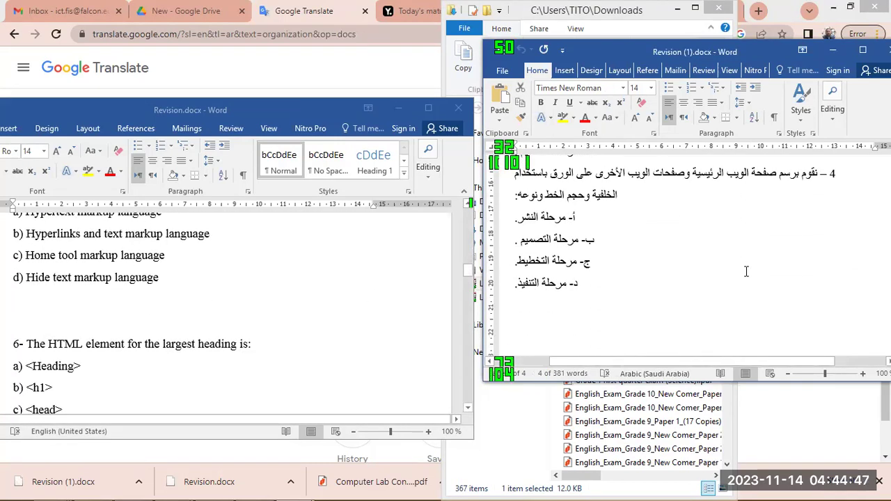
scroll(746, 272, down, 10)
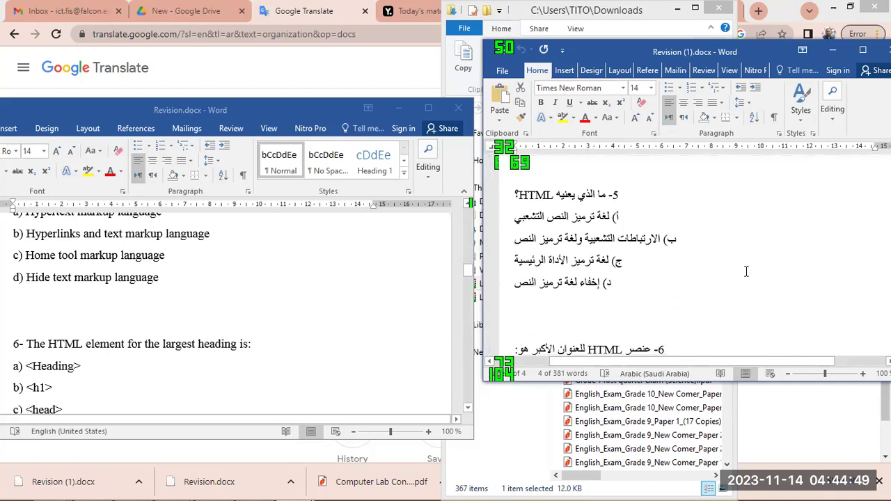
scroll(746, 272, down, 10)
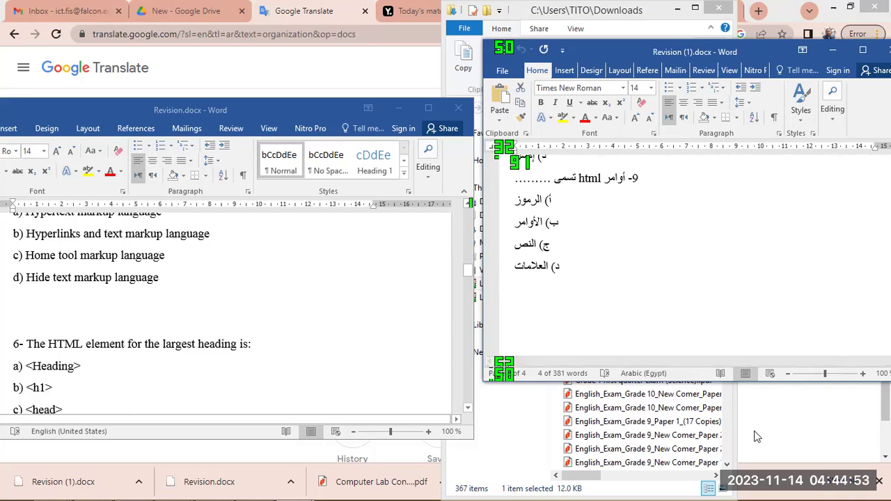
Step: Switch Google Translate to image translation and open i1Abv.png from Local Disk (D:) in a smaller, repositioned viewer window
key(alt+Tab)
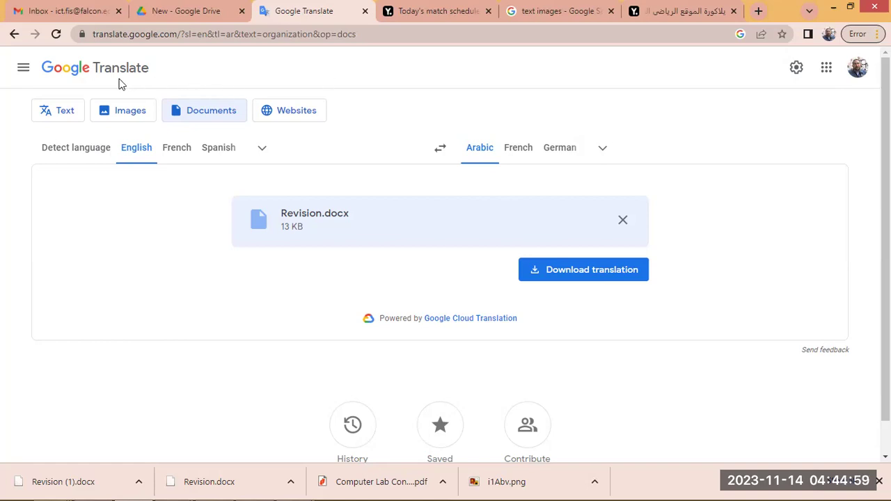
click(124, 113)
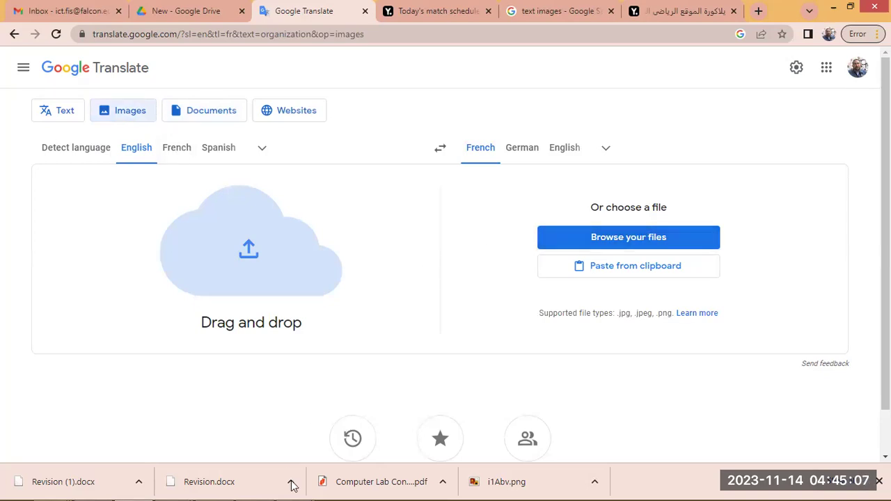
mouse_move(296, 496)
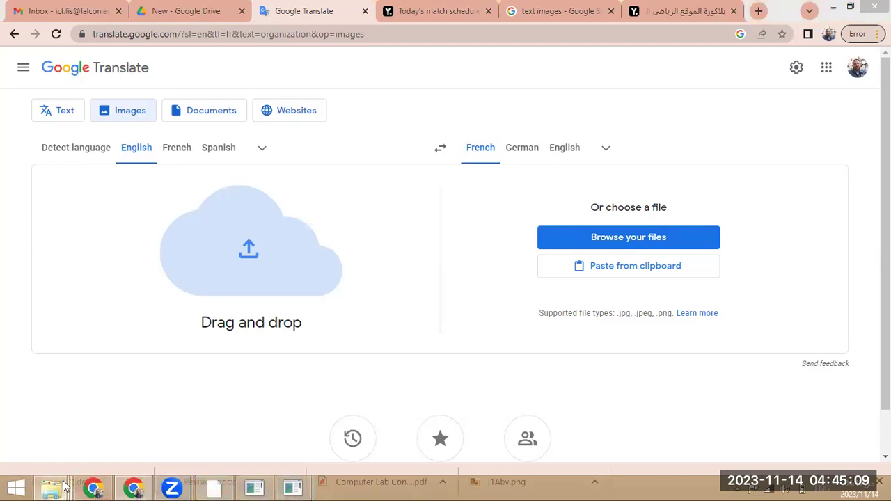
mouse_move(52, 488)
click(230, 417)
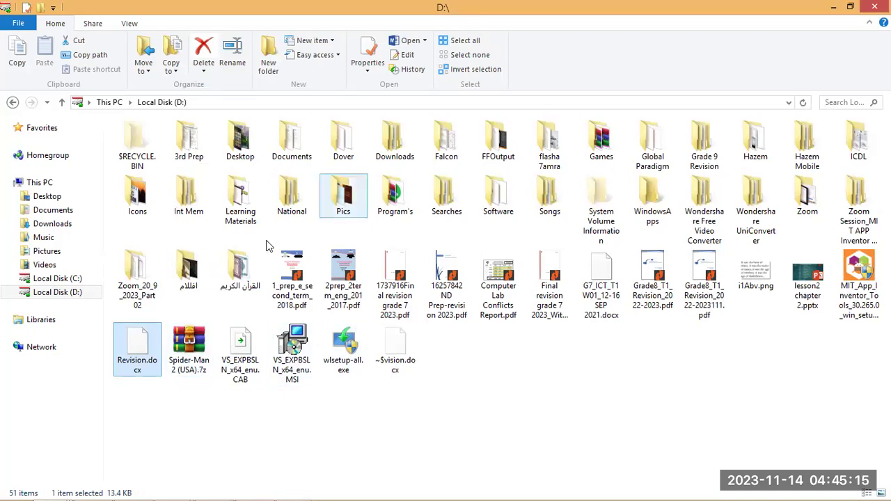
double_click(748, 268)
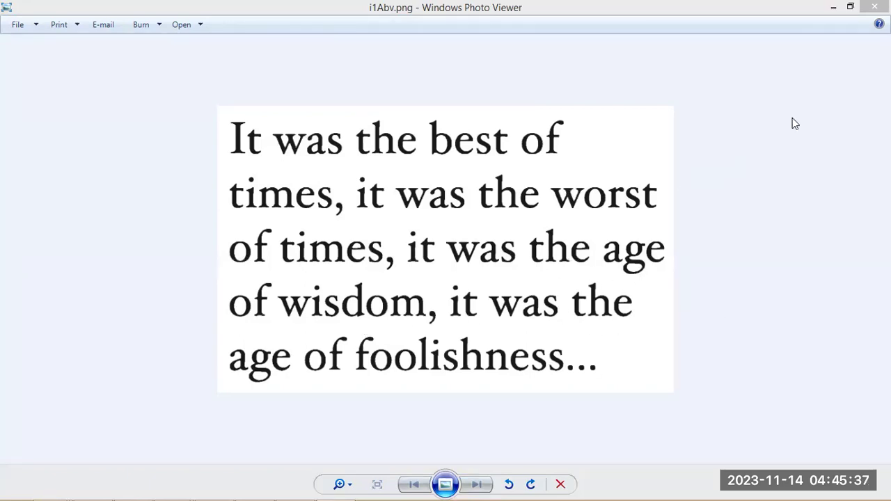
click(851, 7)
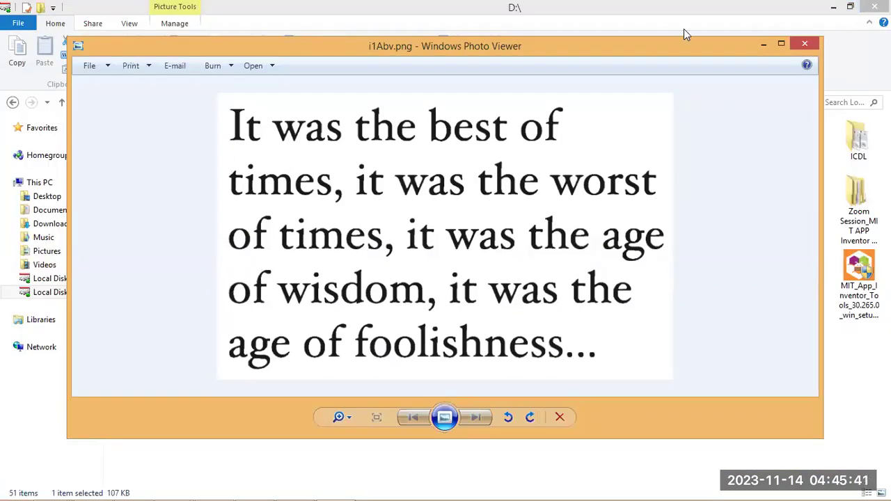
drag(659, 42, 617, 210)
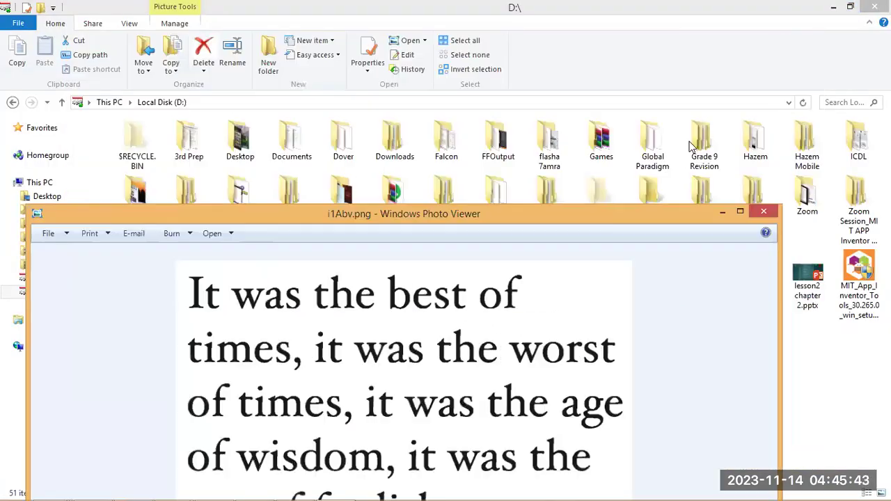
Step: Return to Google Translate, set Arabic as the target language and upload i1Abv.png from Local Disk (D:)
mouse_move(303, 488)
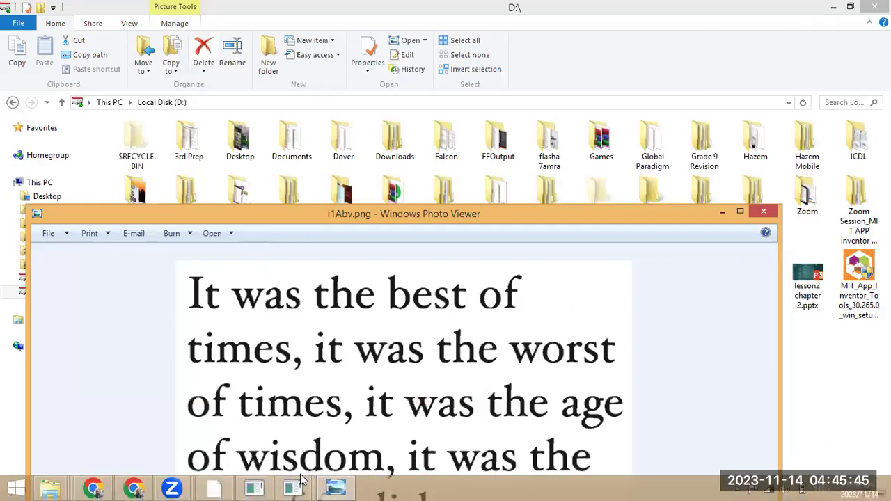
click(131, 488)
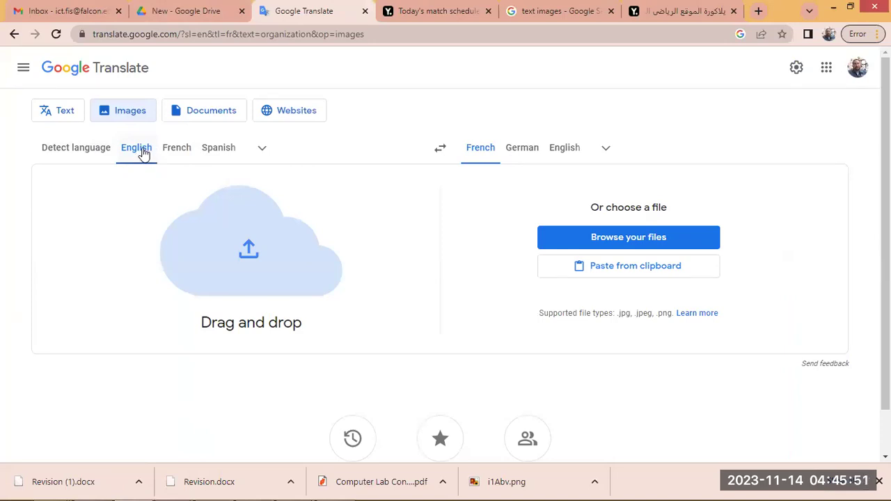
click(607, 150)
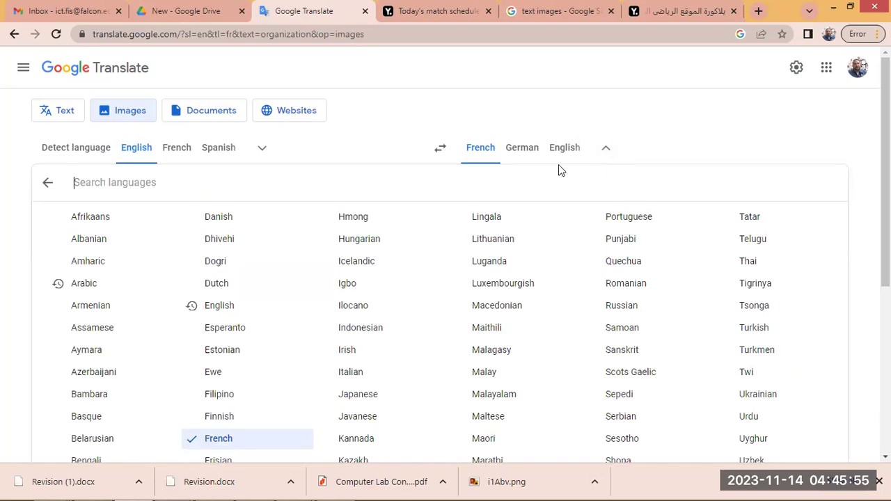
click(80, 287)
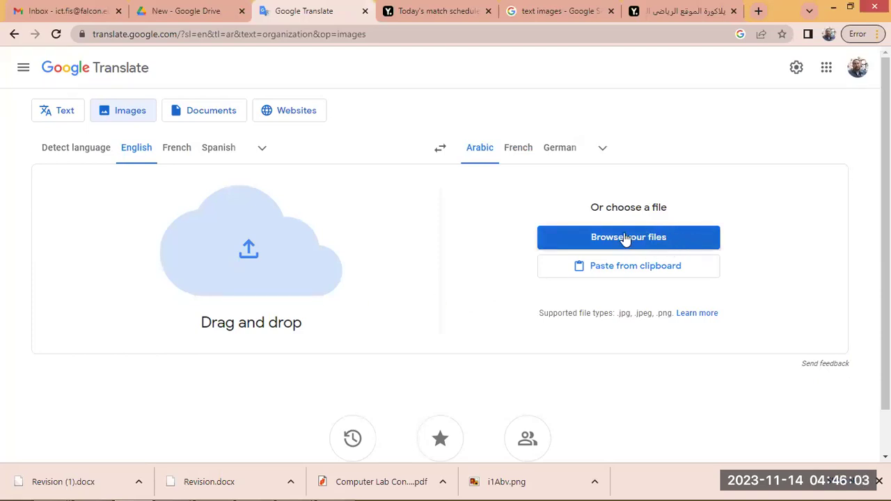
click(654, 237)
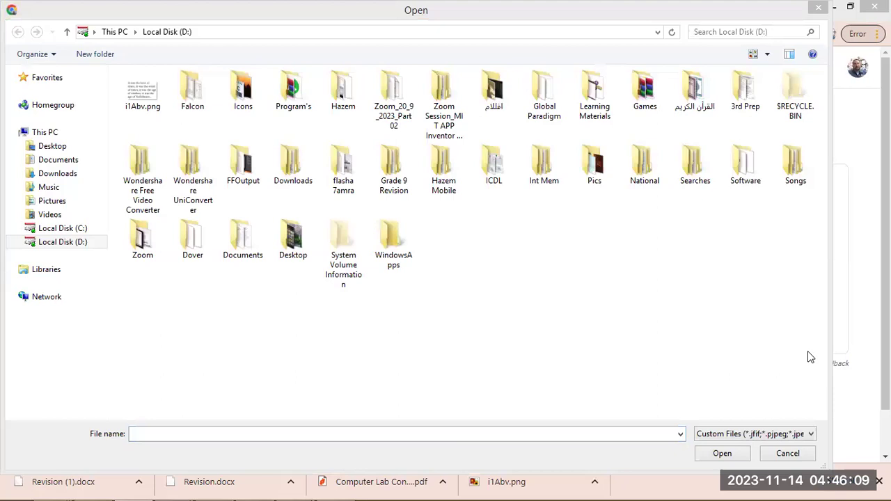
click(148, 108)
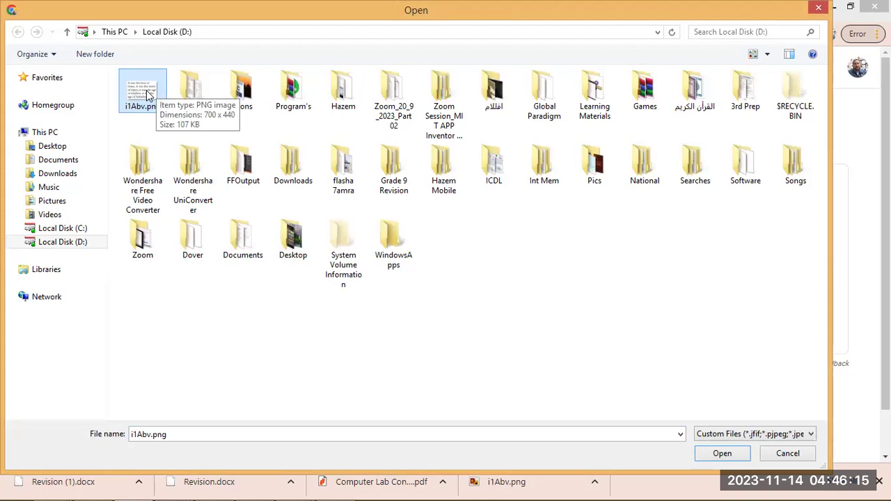
double_click(147, 94)
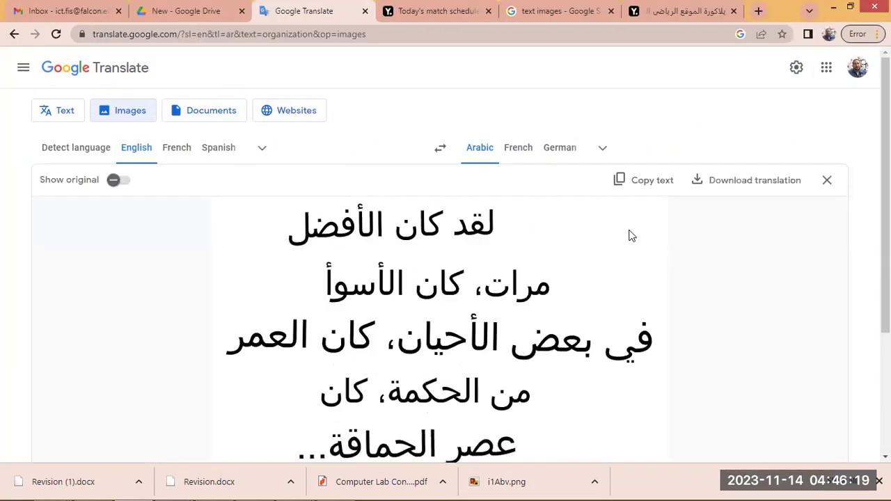
Step: Review the Arabic translation of the image and show the original English image beside it for comparison
scroll(626, 237, down, 1)
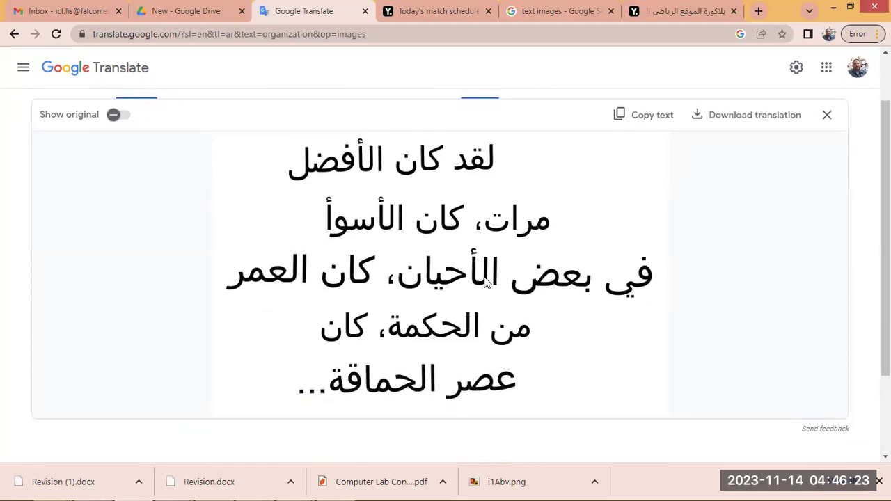
scroll(319, 270, down, 1)
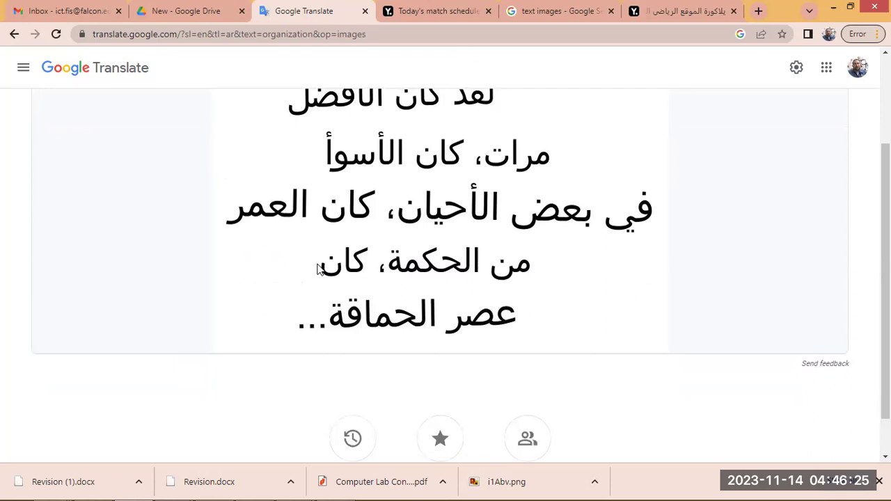
scroll(559, 269, down, 1)
scroll(560, 268, up, 1)
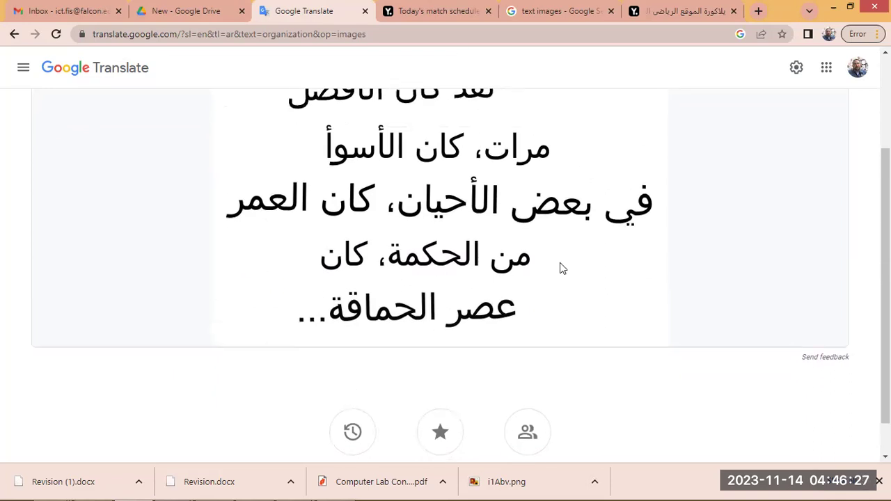
scroll(560, 269, up, 1)
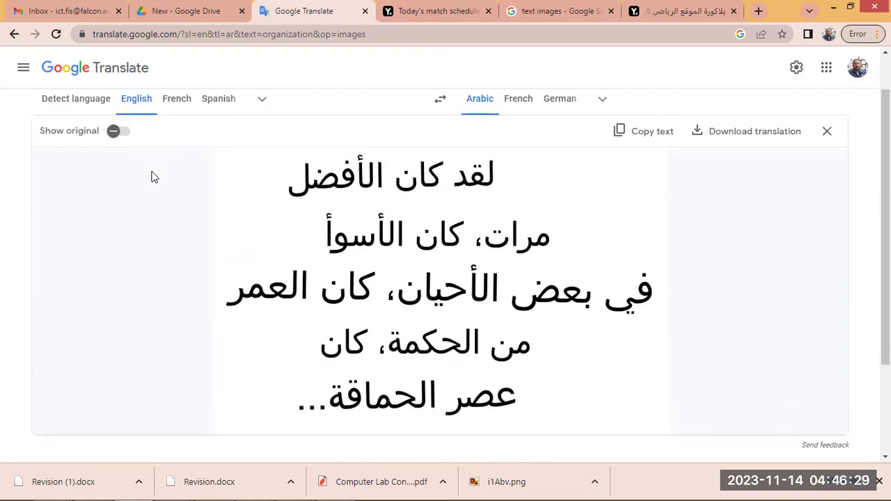
click(122, 136)
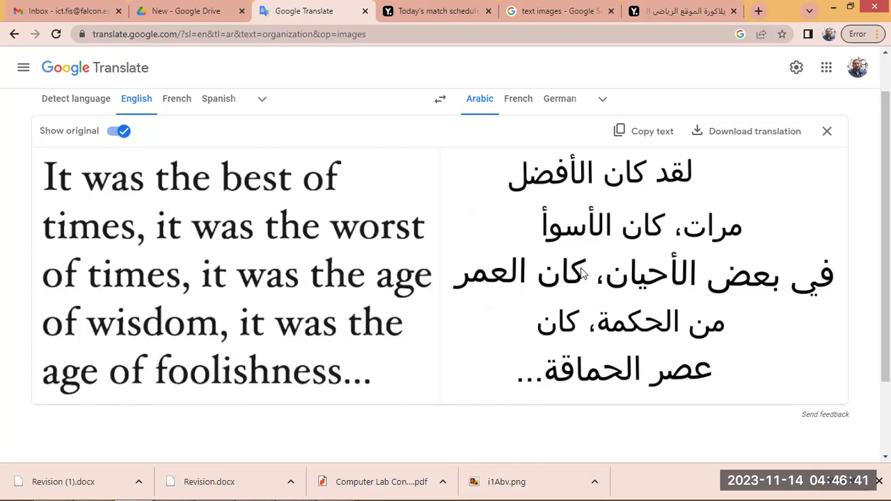
scroll(582, 273, down, 2)
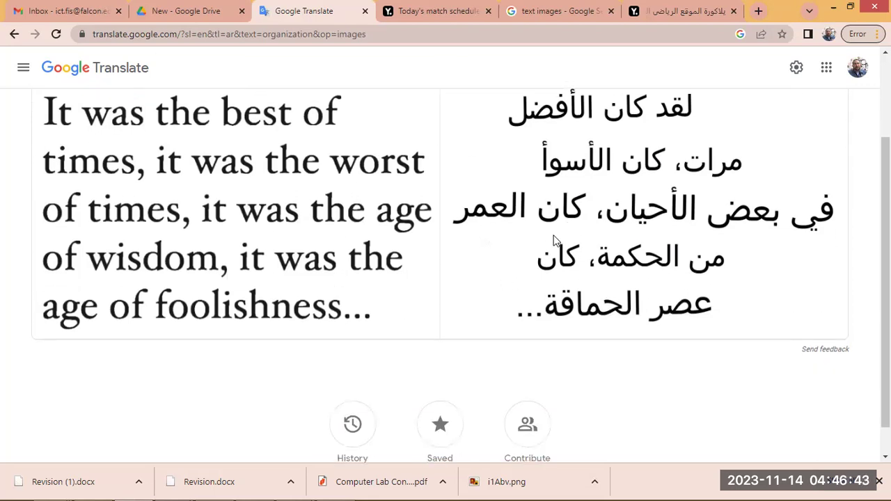
scroll(554, 240, up, 2)
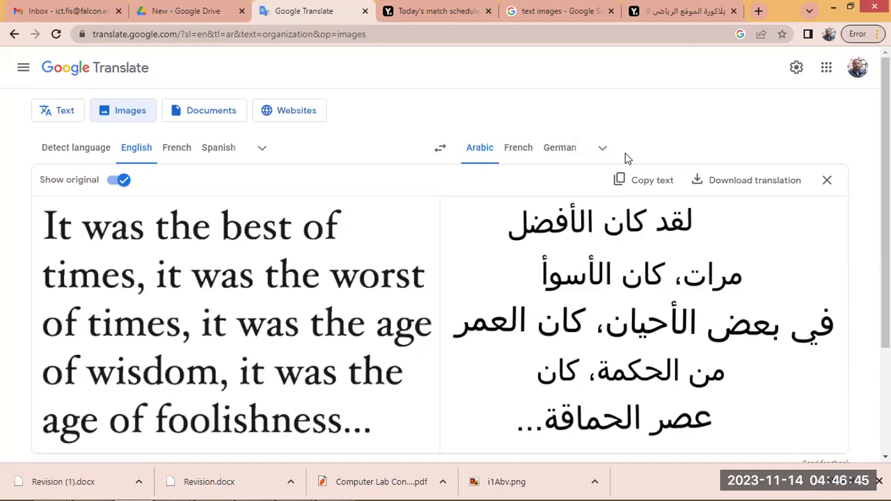
Step: Translate the image into German and into French, reviewing each version against the English original
click(560, 147)
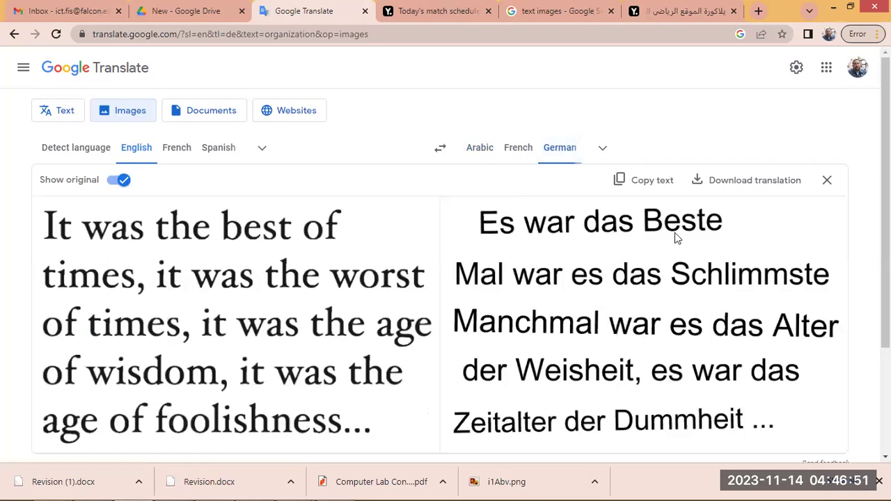
click(515, 153)
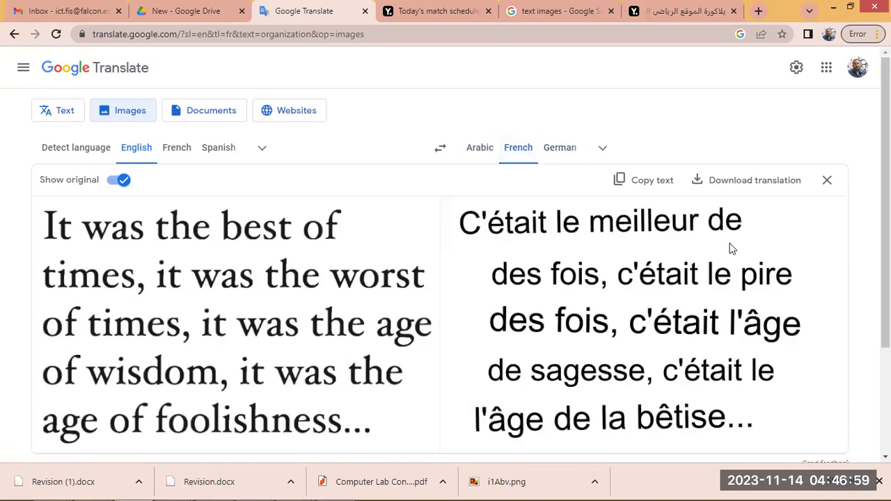
scroll(756, 243, down, 1)
scroll(756, 237, up, 1)
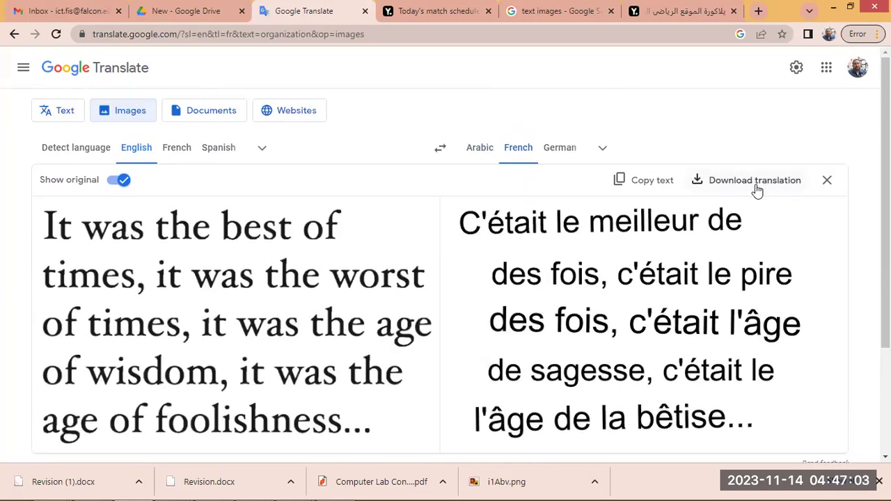
Step: Download the French image translation and show the downloaded i1Abv.png in its folder
click(772, 181)
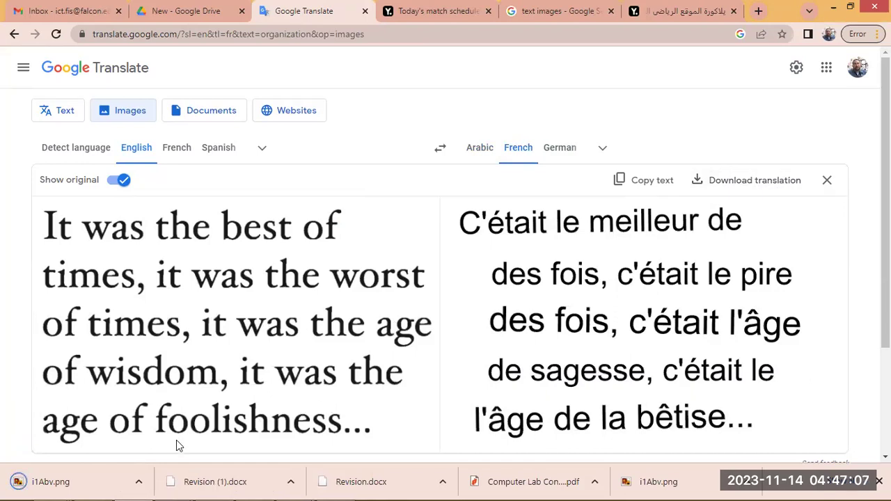
click(139, 483)
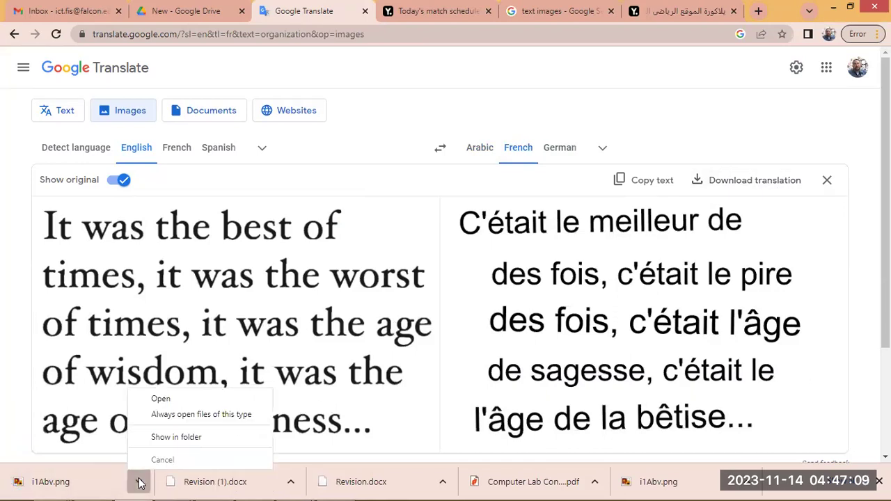
click(195, 439)
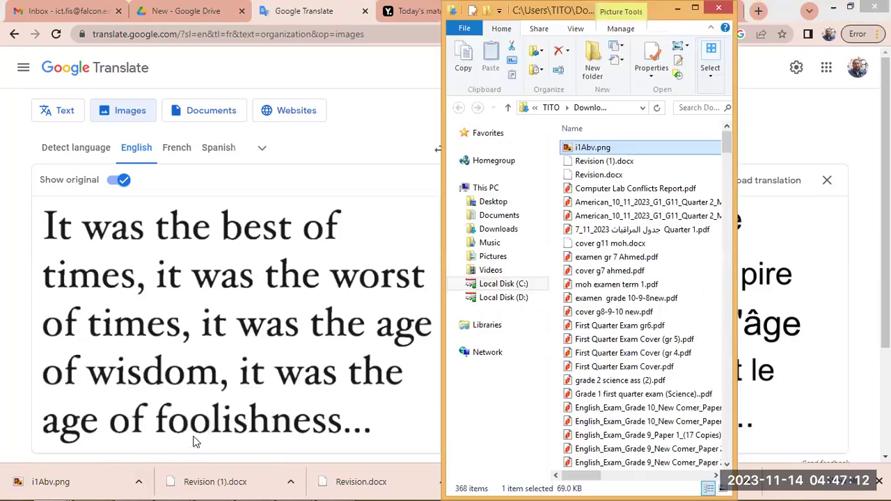
Step: Open the downloaded French image i1Abv.png to check it, close it and return to Google Translate
double_click(652, 144)
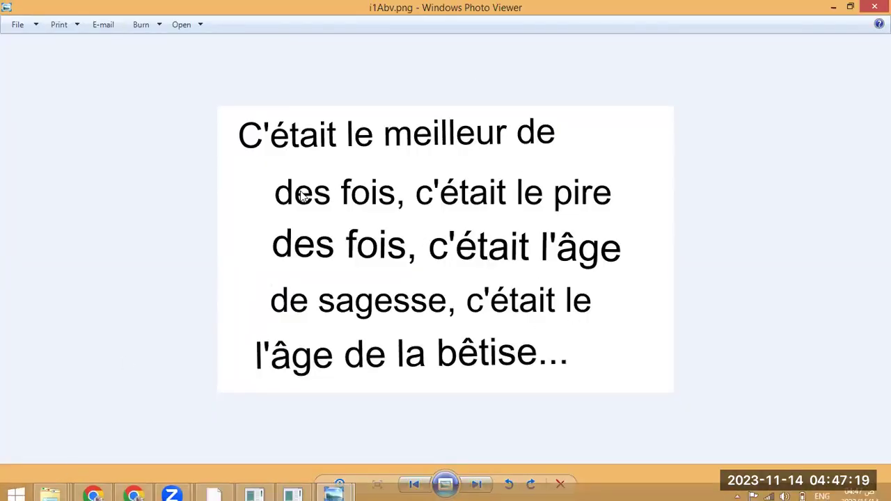
click(862, 12)
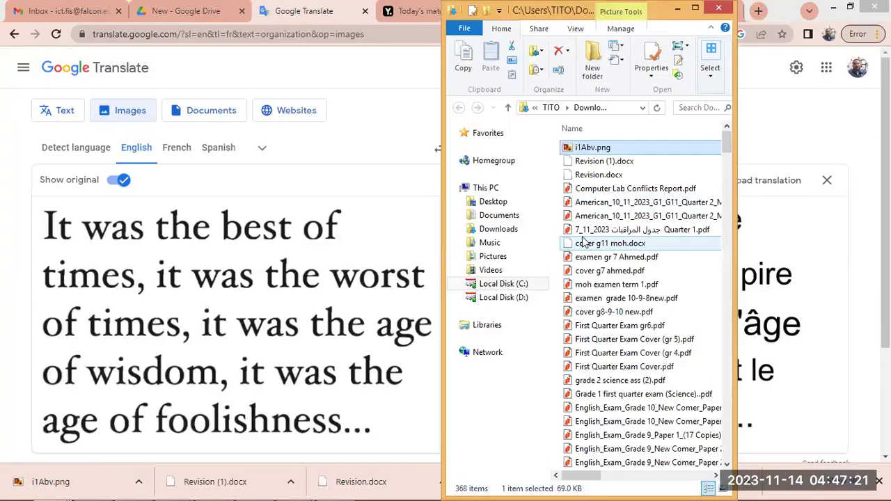
key(alt+Tab)
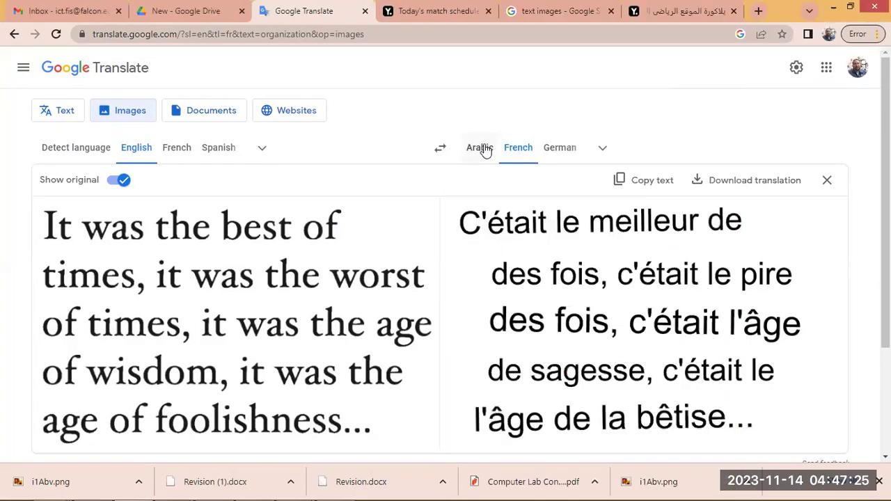
Step: Translate the image into Arabic, download that translation and show the downloaded file in its folder
click(482, 148)
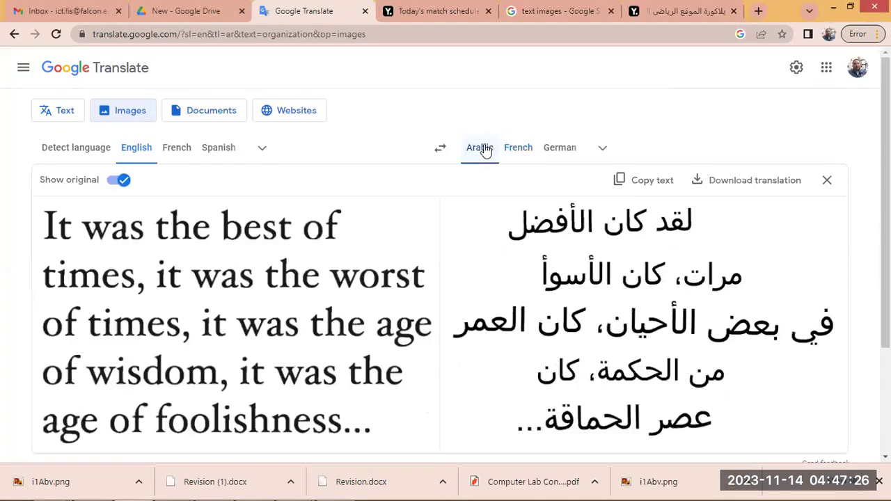
click(768, 185)
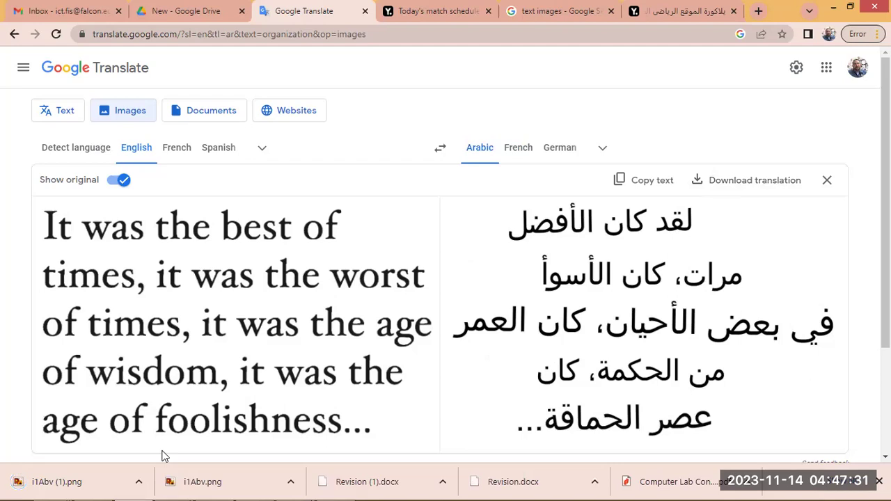
click(137, 482)
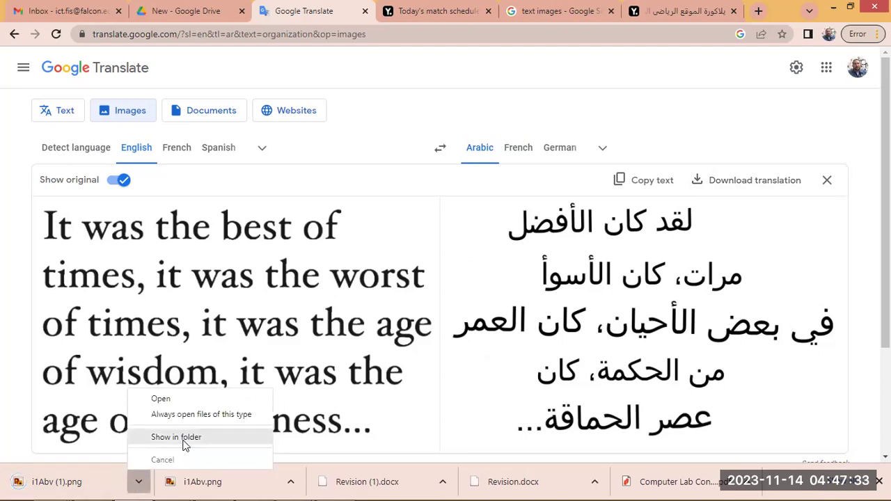
click(180, 439)
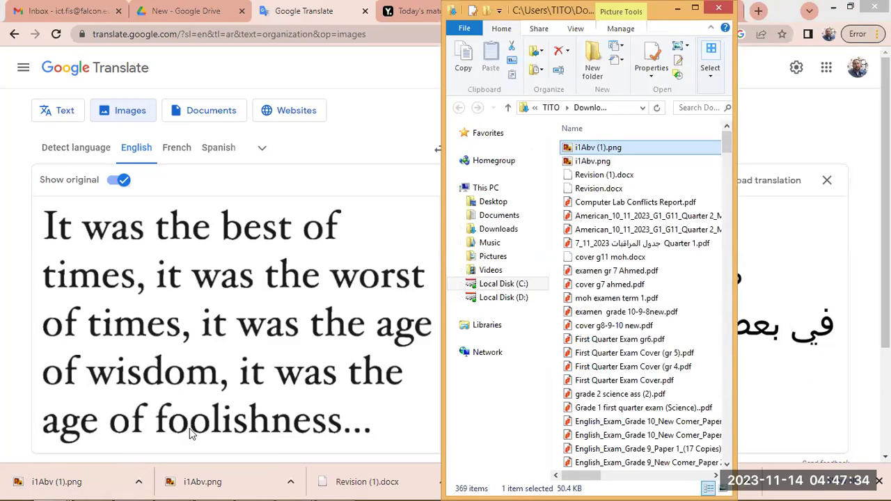
Step: Open the downloaded Arabic image i1Abv (1).png to check it, and put the picture viewer away
double_click(622, 151)
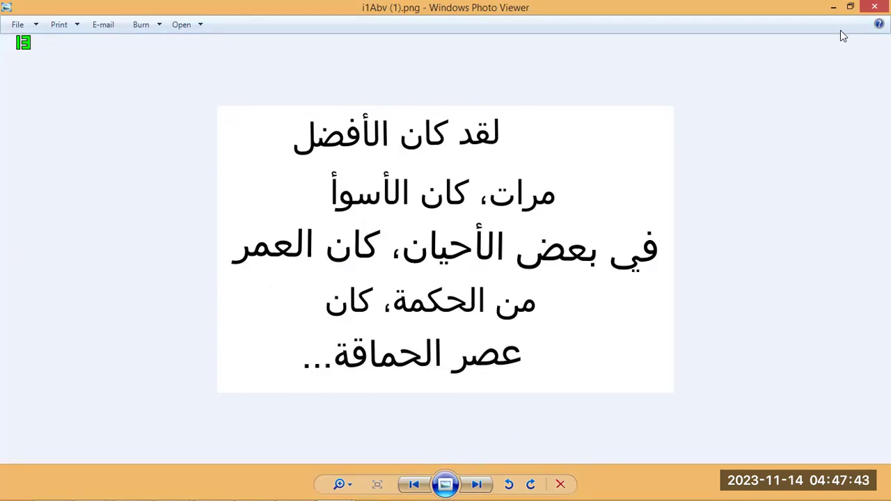
click(836, 7)
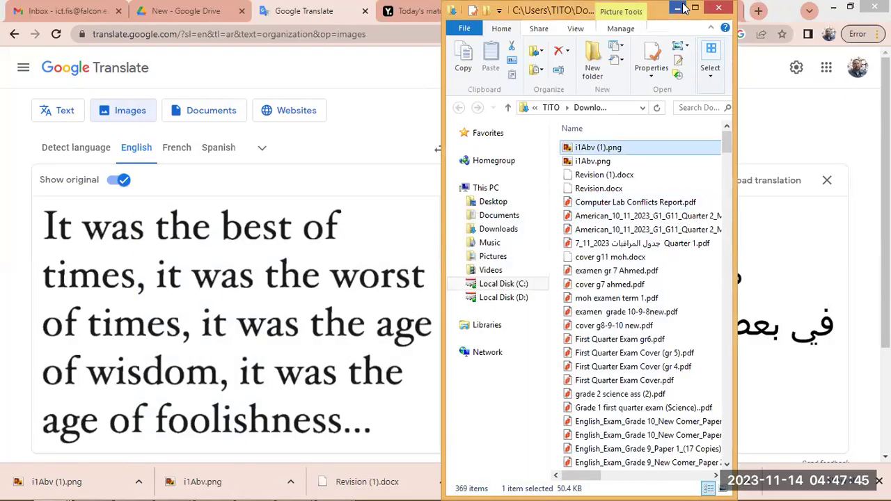